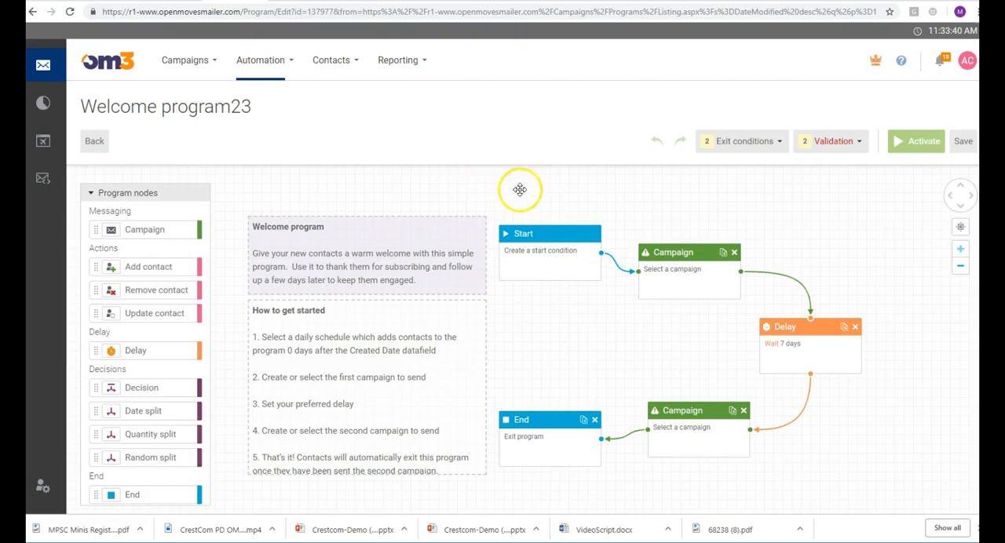
click(558, 231)
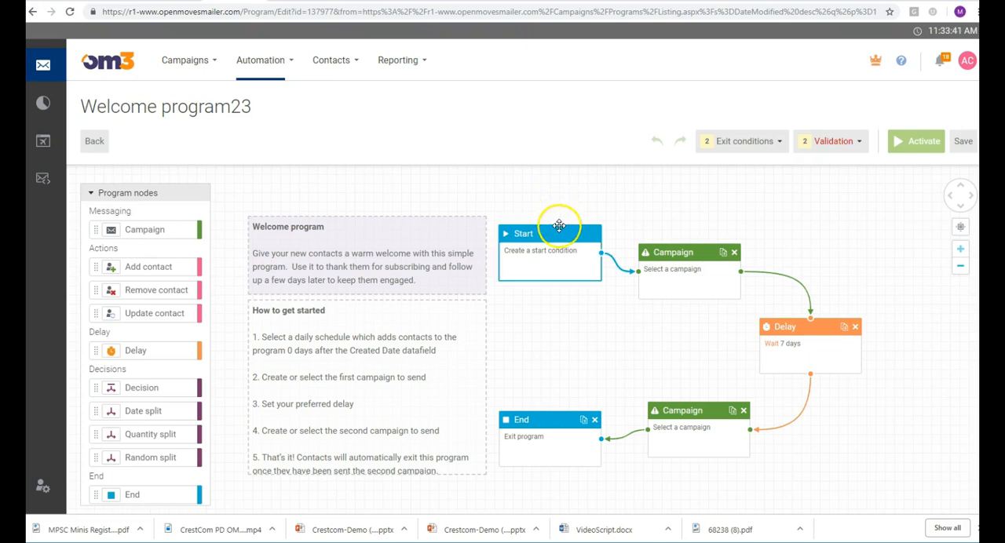
Examine the Start node's enrolment settings without changing them, and look through the available program nodes
click(531, 257)
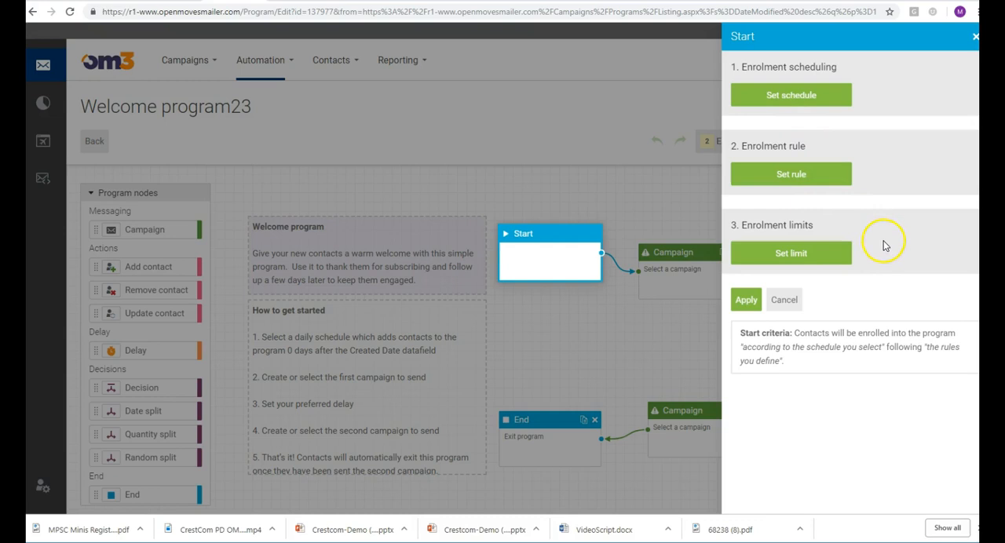
click(784, 305)
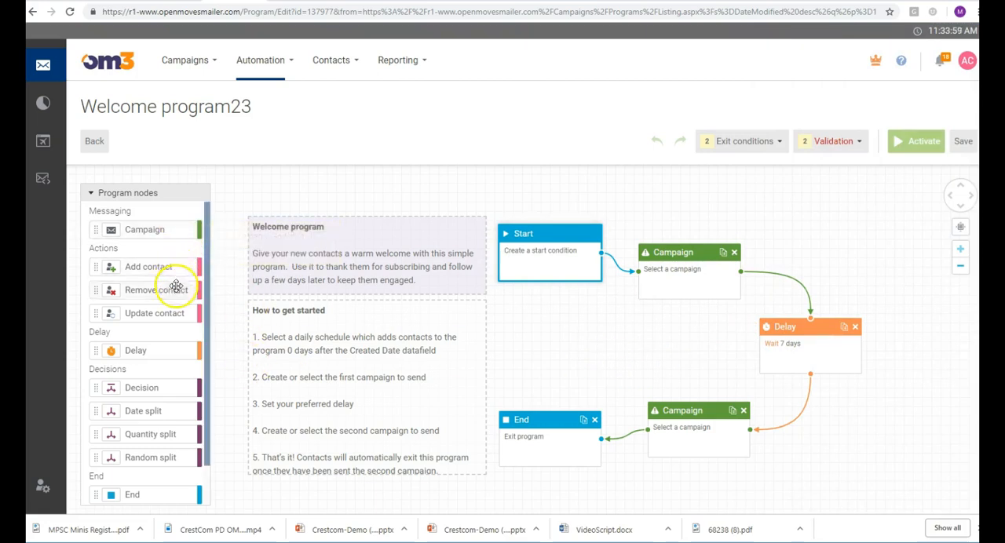
drag(207, 255, 212, 283)
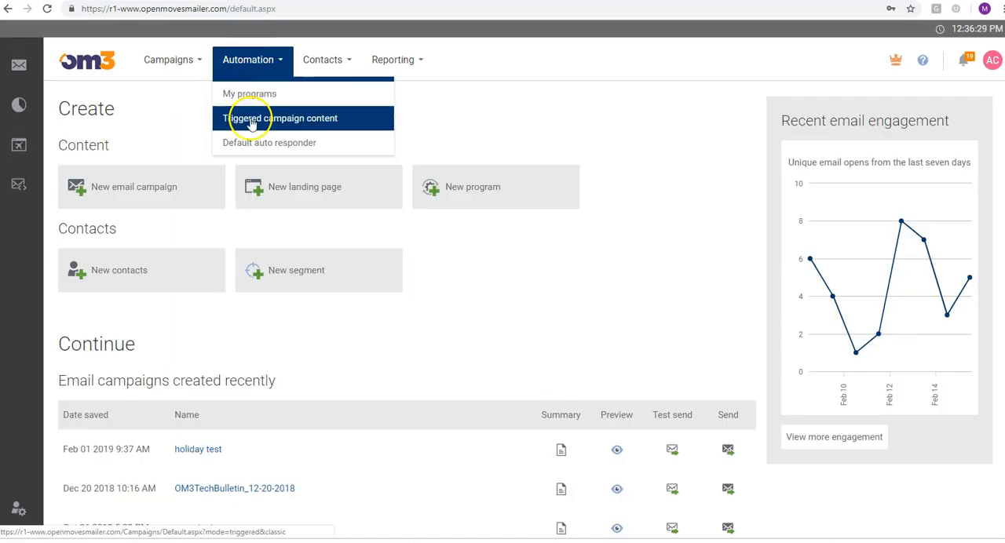
Create a triggered campaign from the free Blank template, named My Triggered Campaign and stored in the Campaigns folder
click(250, 119)
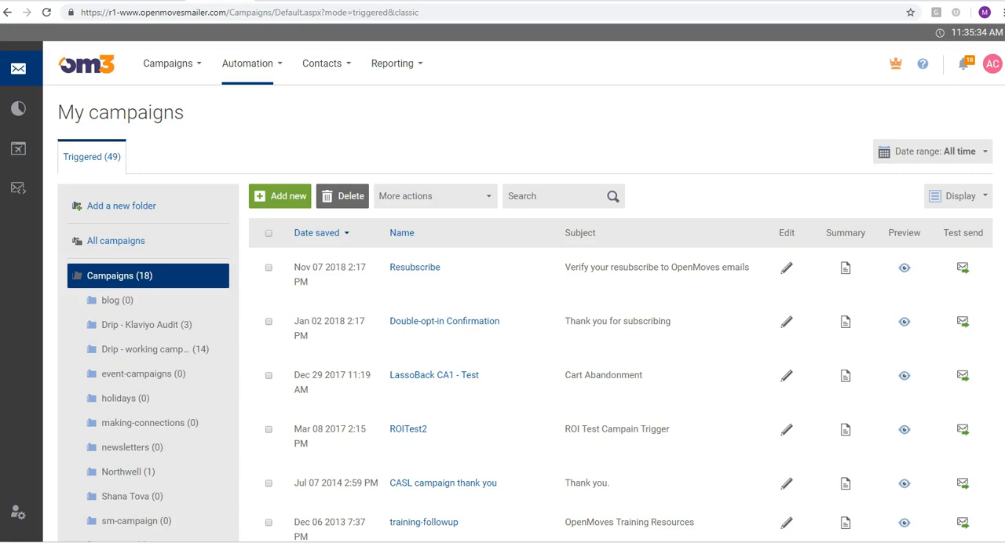
click(280, 196)
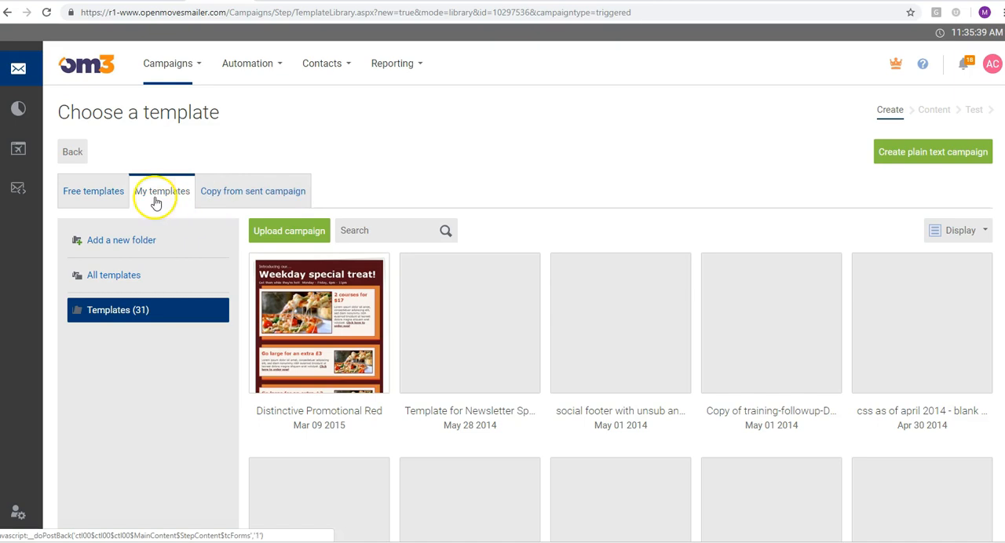
click(88, 193)
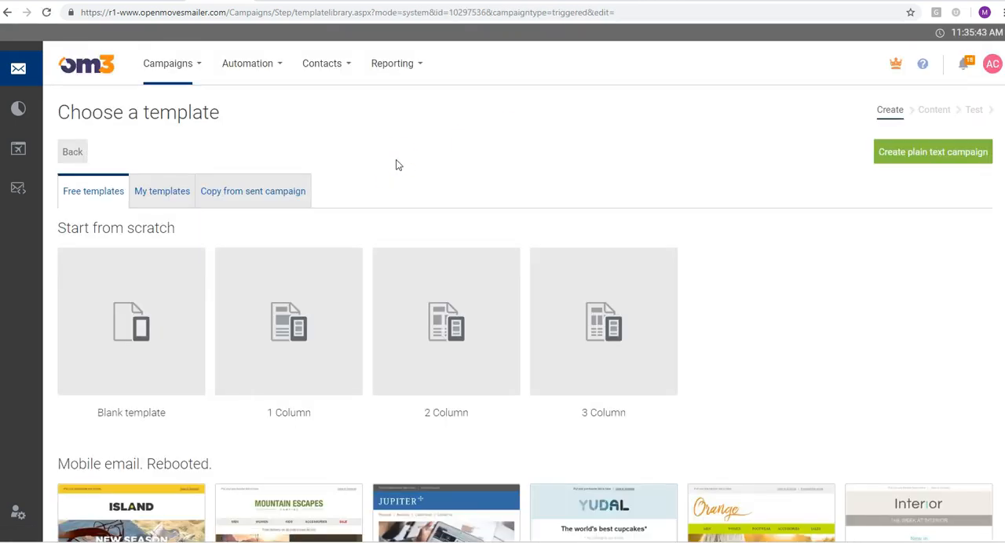
click(134, 359)
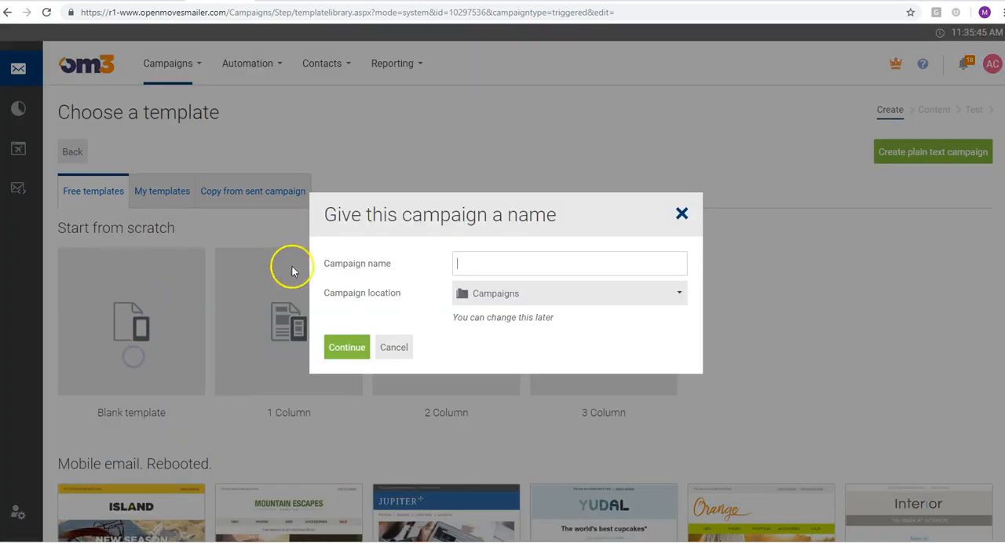
text(My Triggered )
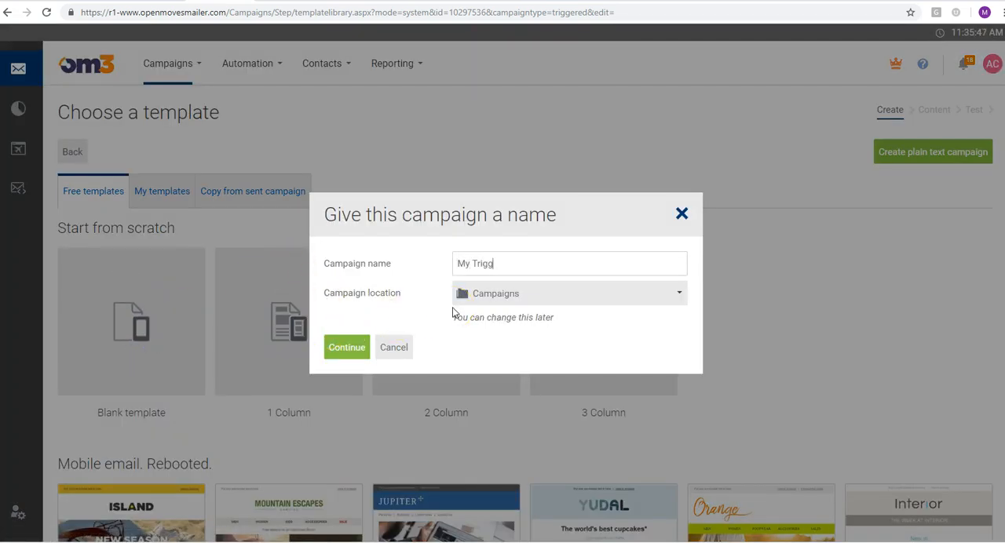
text(Campaign)
click(351, 347)
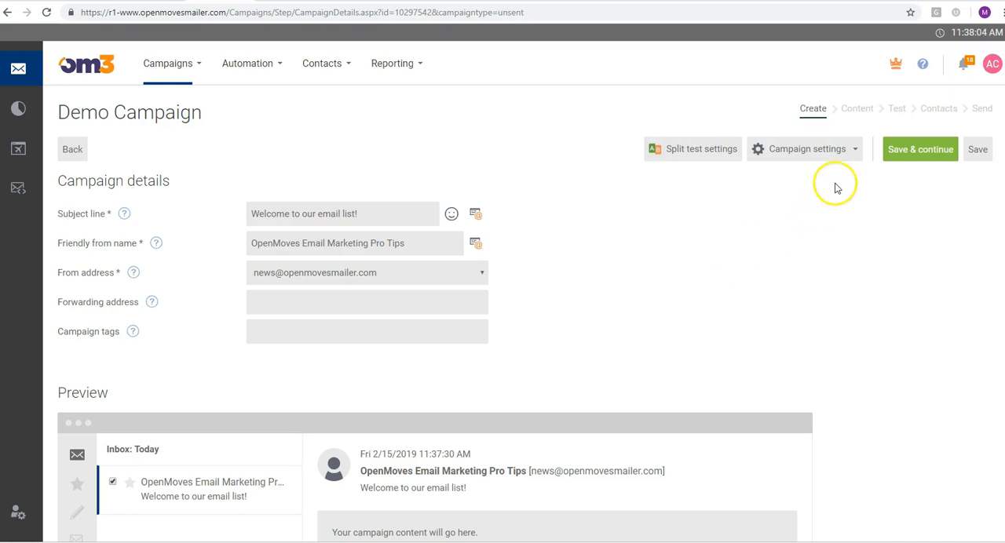
Change Demo Campaign's type to Triggered, save it, and open the triggered campaign content list
click(810, 149)
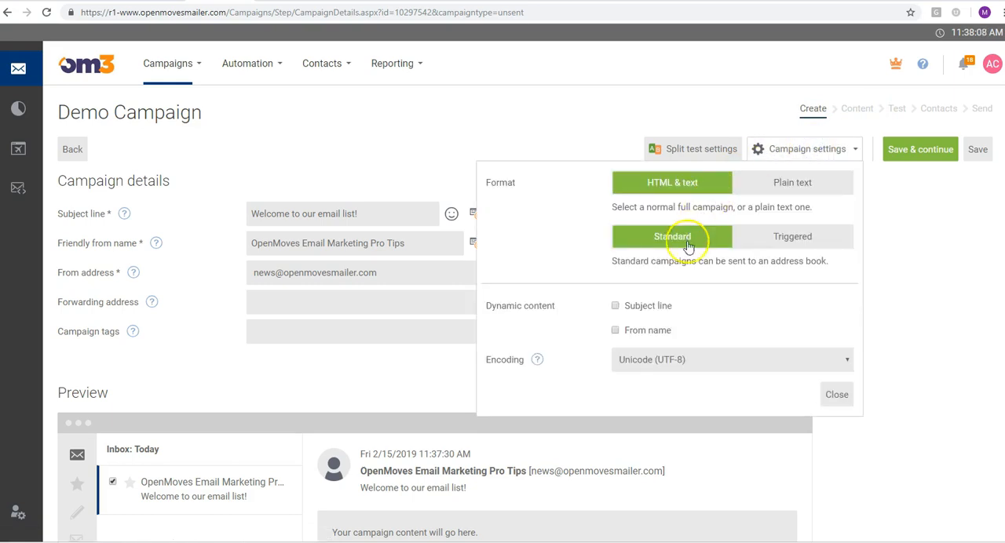
click(789, 238)
click(837, 394)
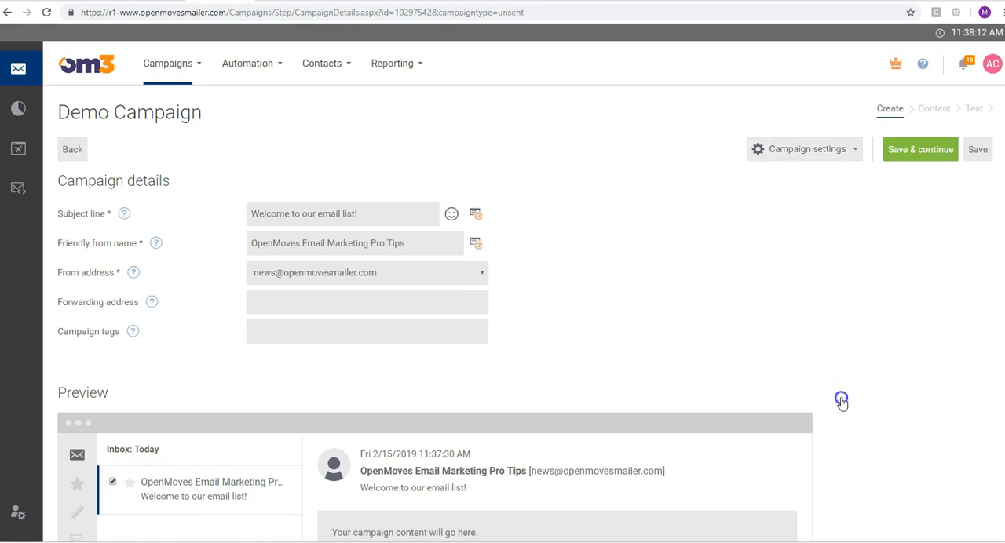
click(978, 150)
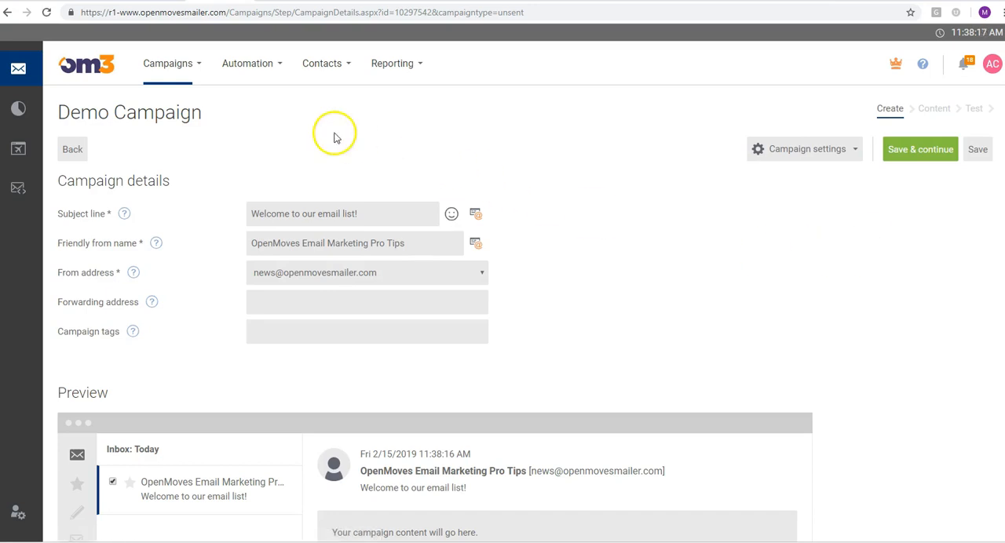
click(258, 67)
click(263, 119)
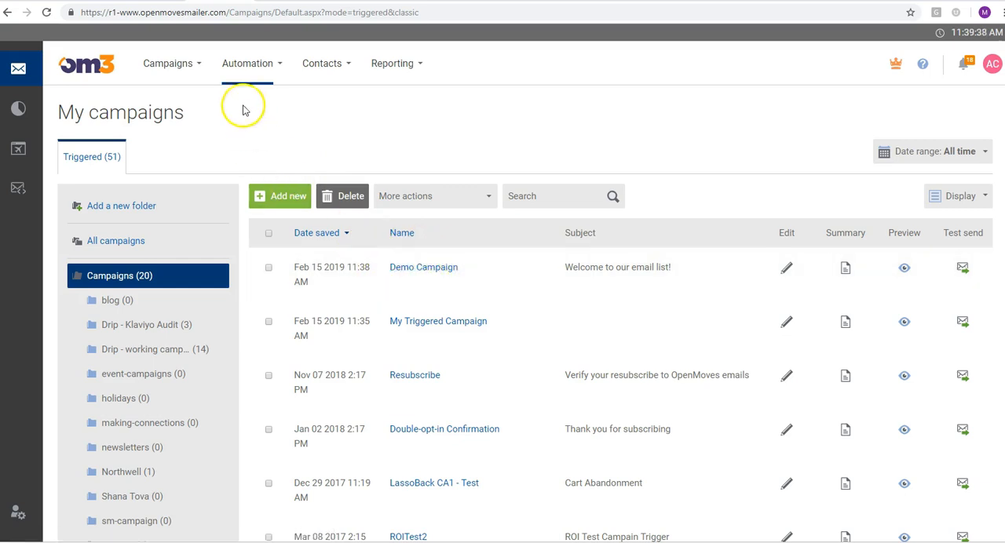
Set Welcome Drip Series 08 as the default auto responder and save the choice
mouse_move(239, 77)
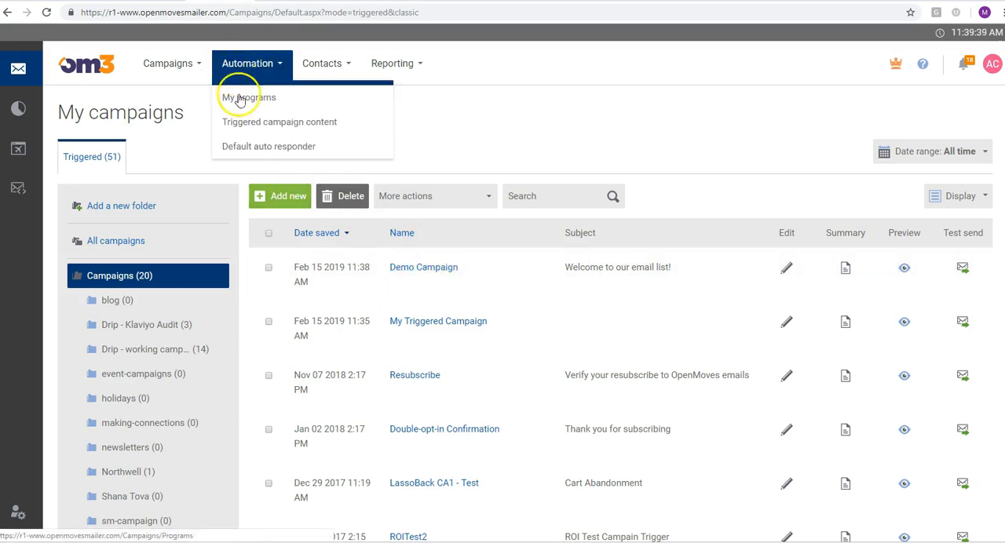
click(243, 148)
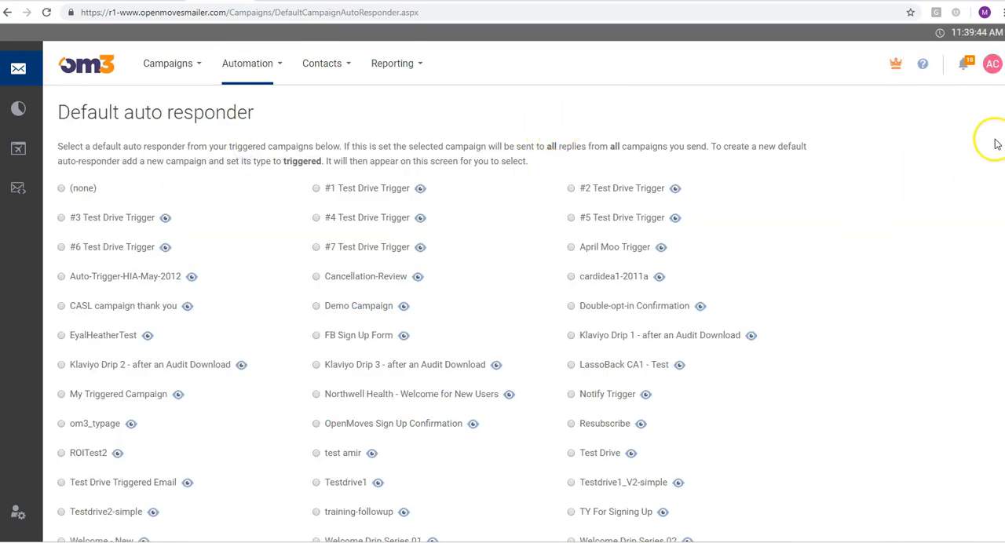
scroll(503, 314, down, 3)
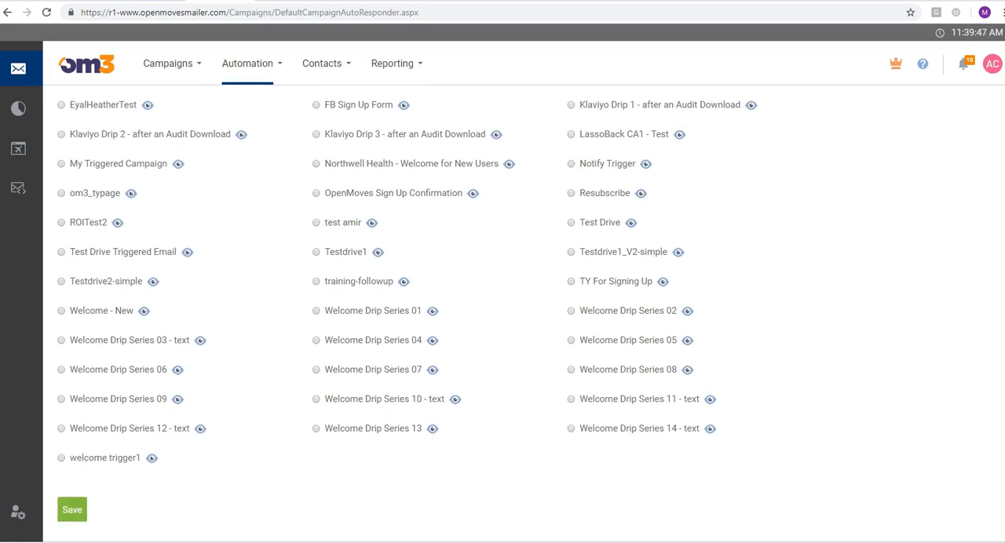
click(645, 371)
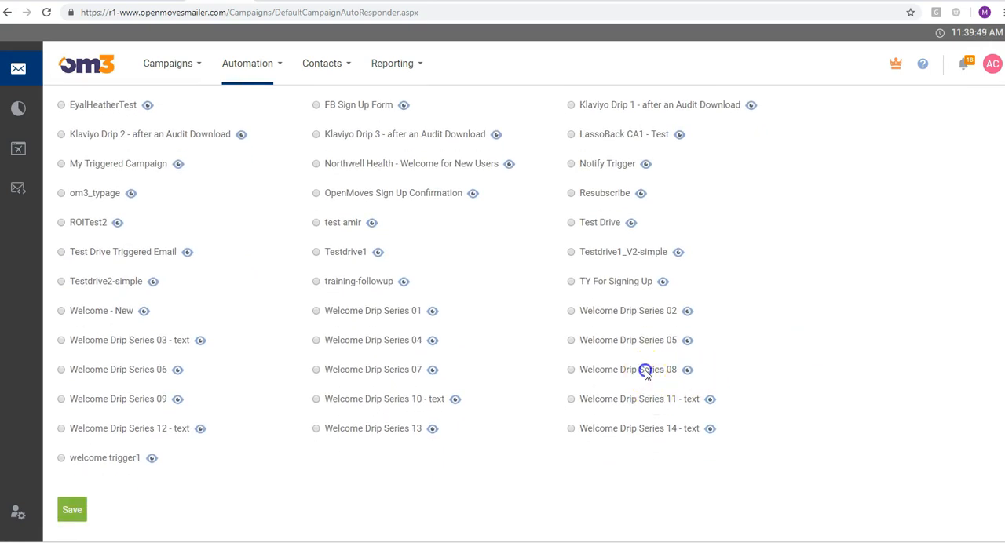
click(73, 511)
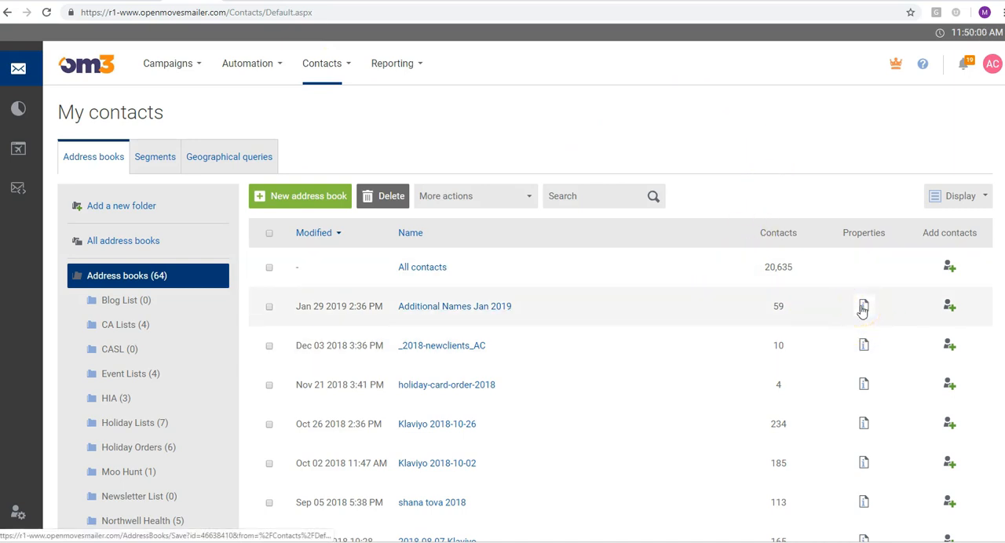
Review the selection lists for campaign join, program join and unsubscribe actions in the Additional Names Jan 2019 address book's properties
click(863, 307)
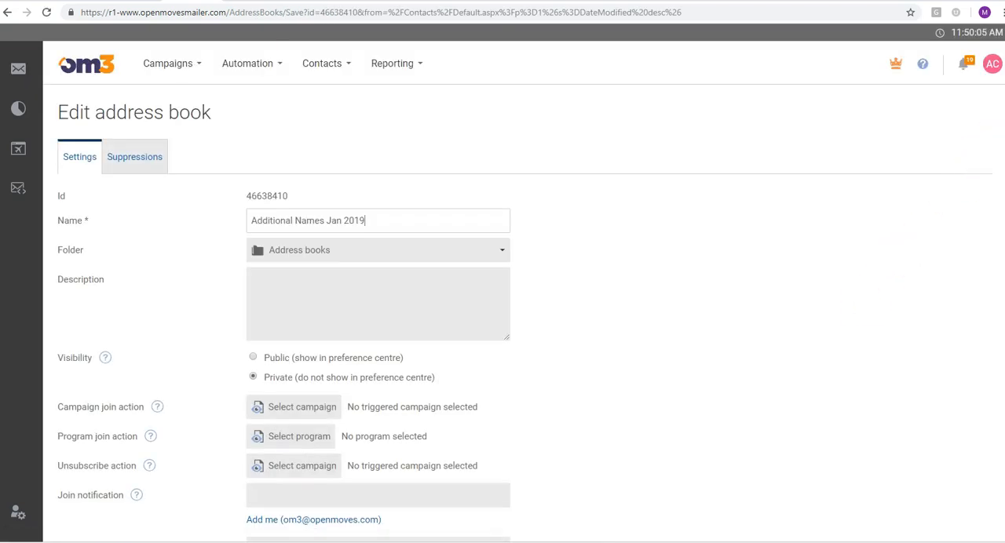
scroll(524, 318, down, 3)
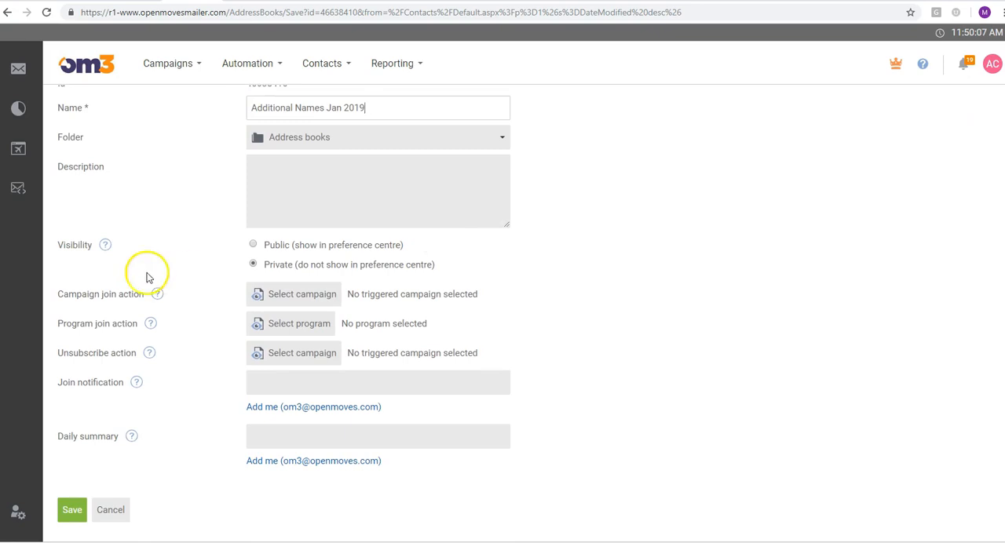
click(300, 302)
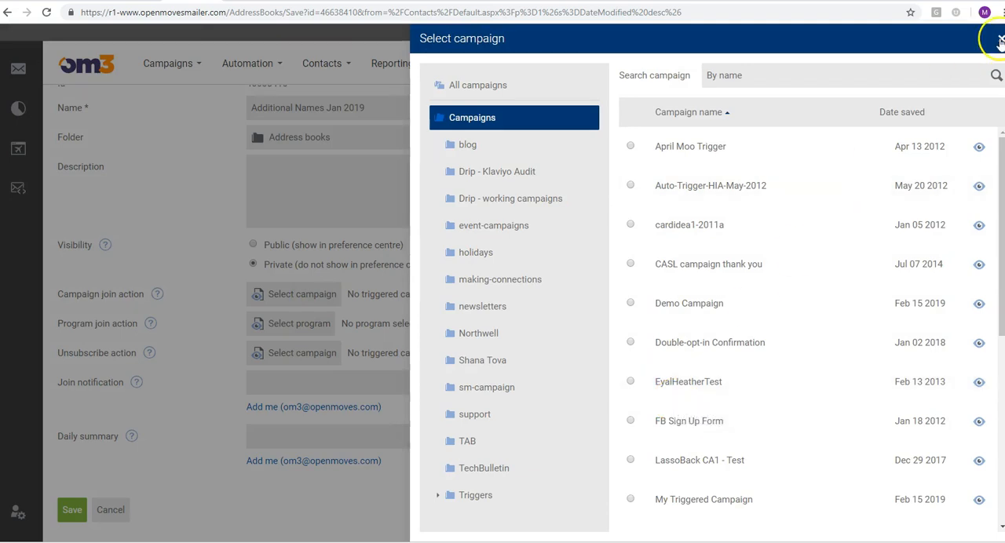
click(999, 41)
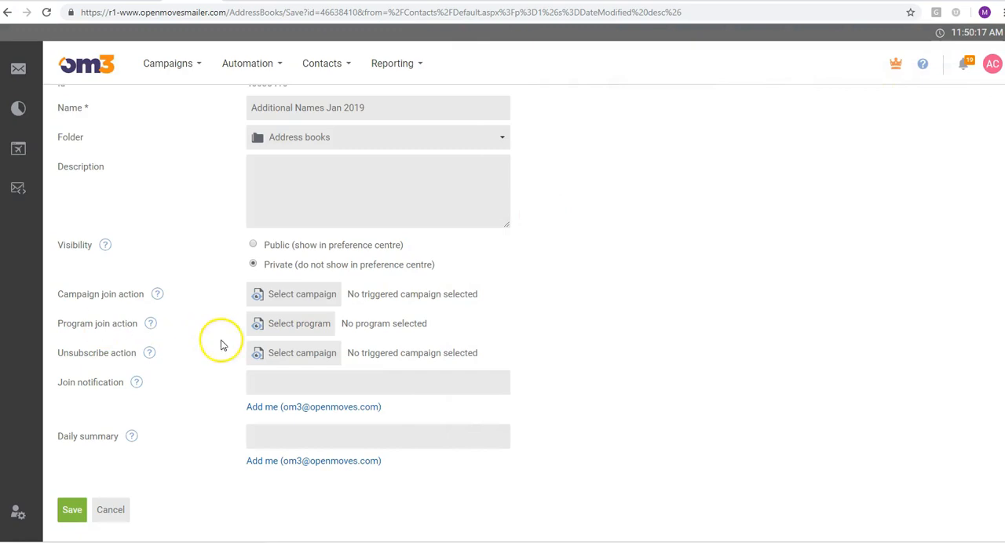
click(301, 325)
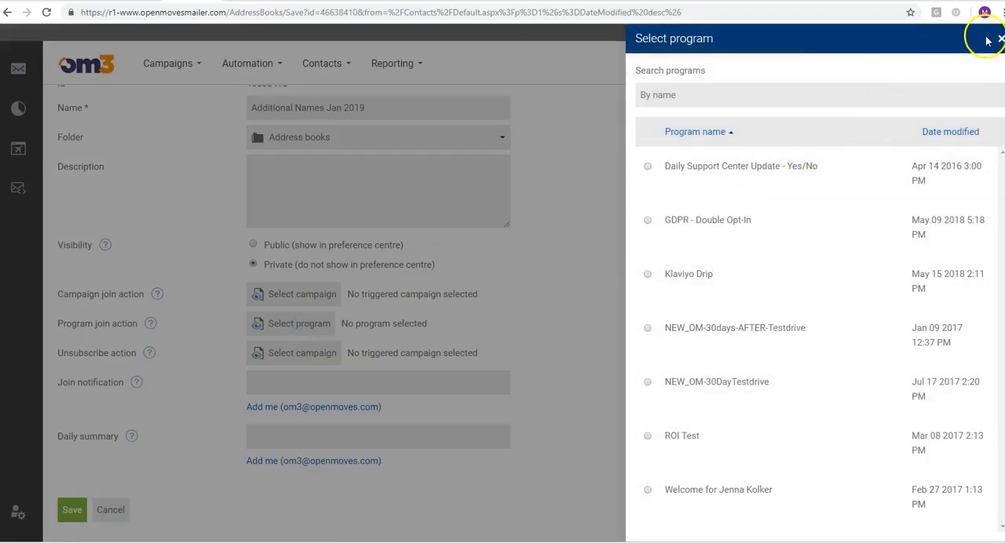
click(1000, 41)
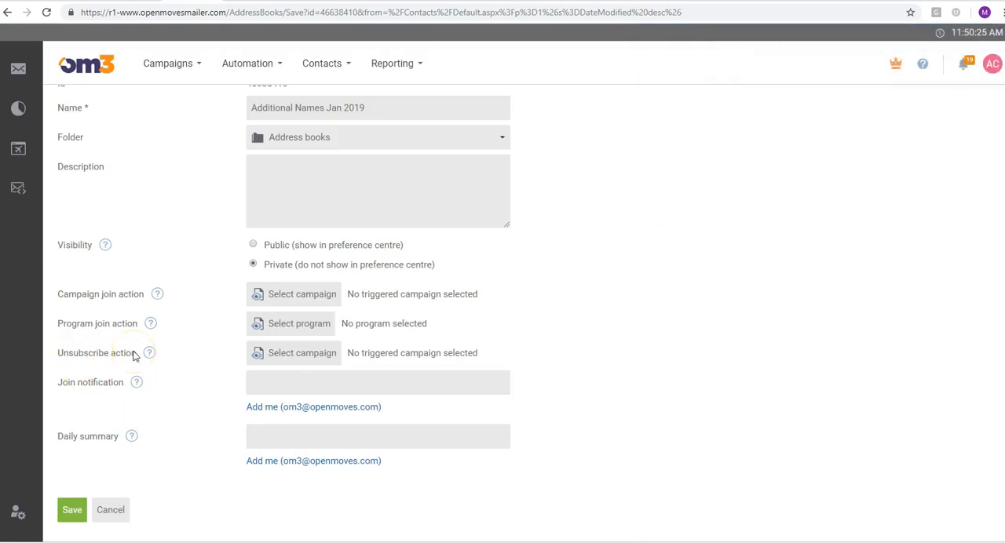
click(280, 355)
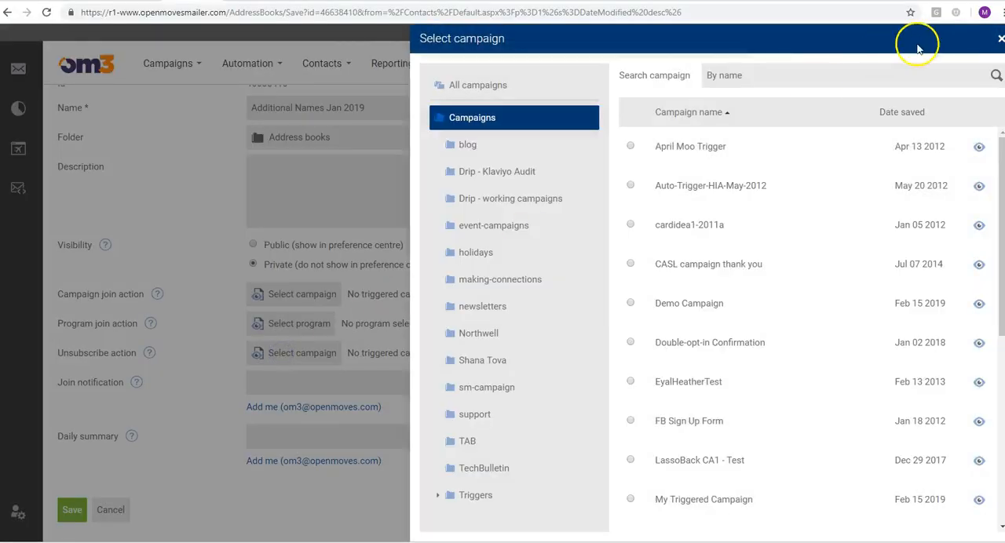
click(999, 38)
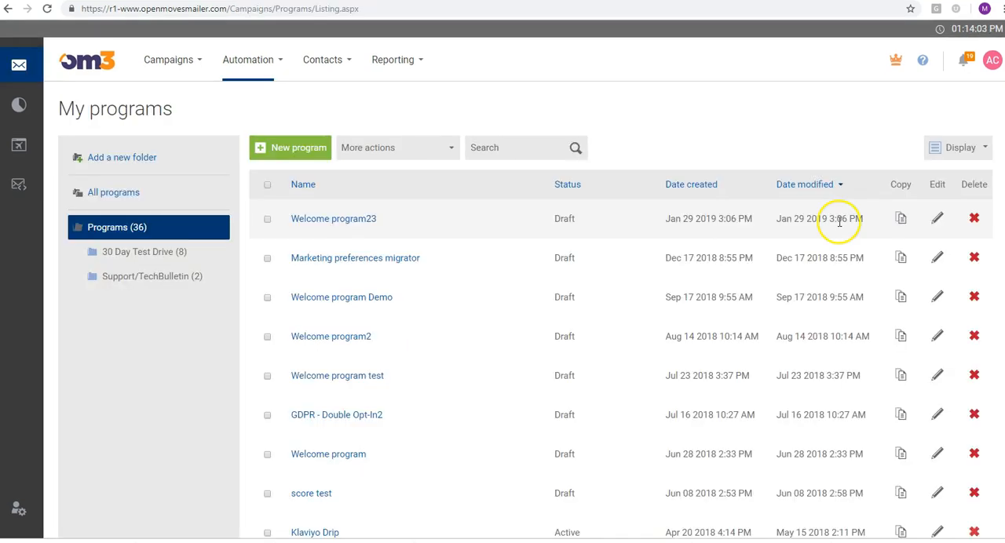
Open Welcome program23 for editing and open its Start node's settings
click(937, 219)
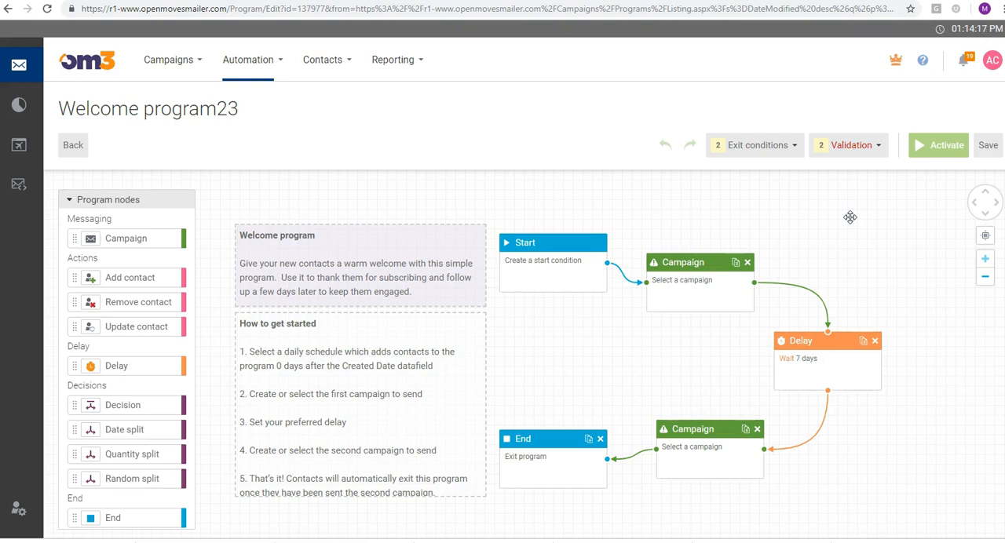
click(549, 277)
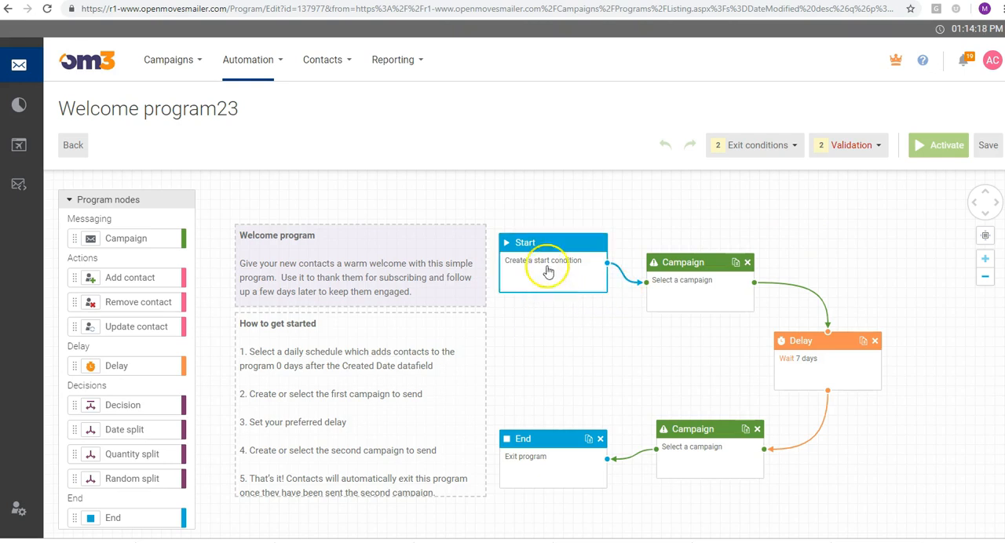
click(547, 265)
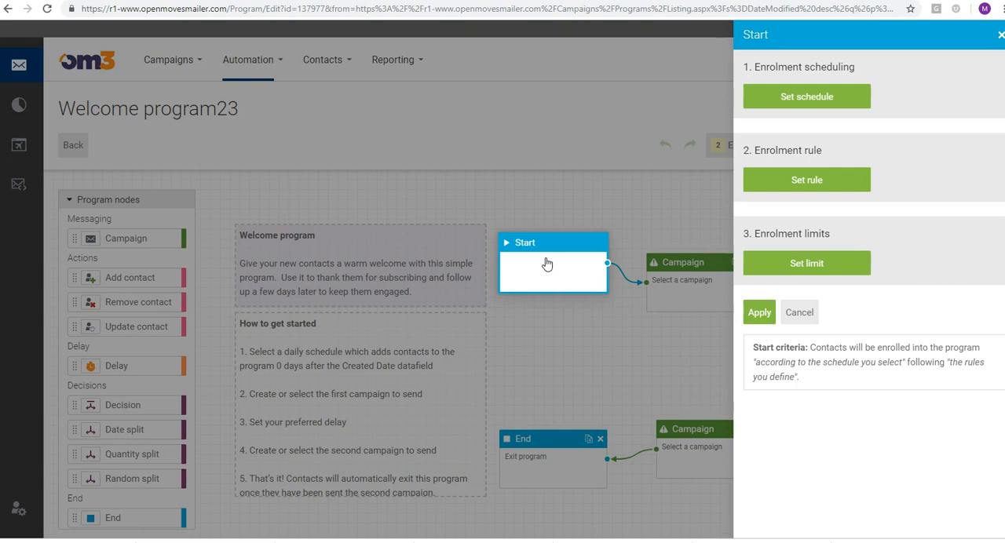
Look at the No scheduled enrolment and Daily options in the Start node's enrolment scheduling, and cancel without applying
click(807, 98)
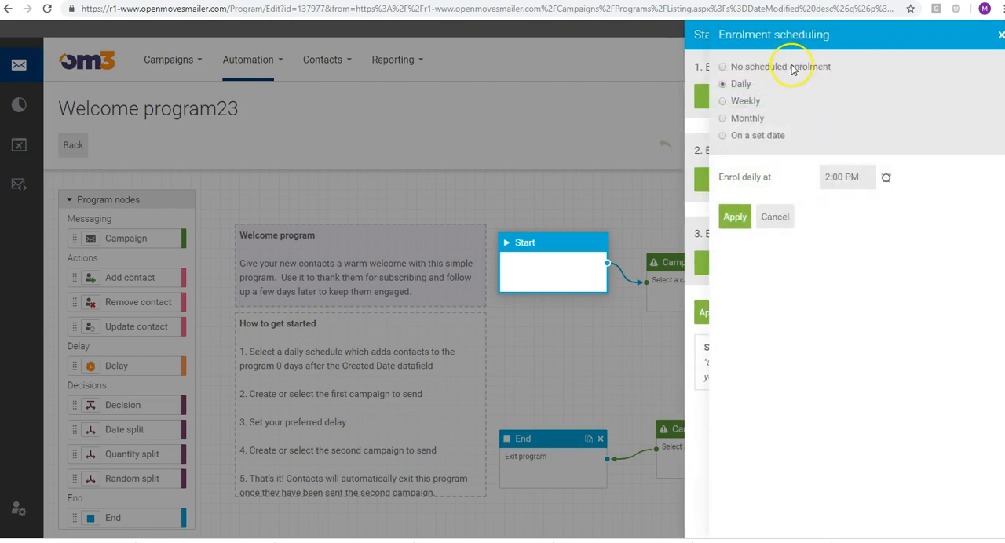
click(792, 69)
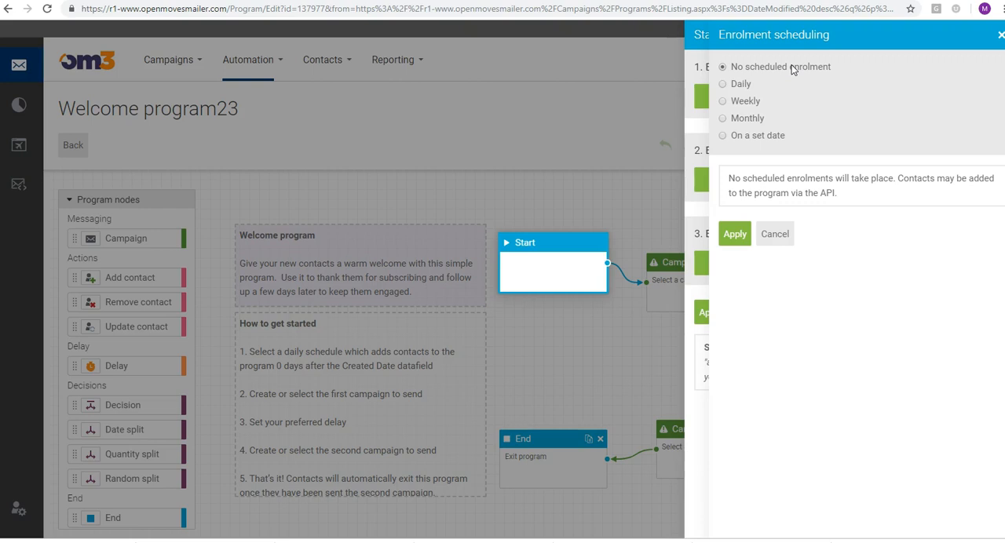
click(741, 85)
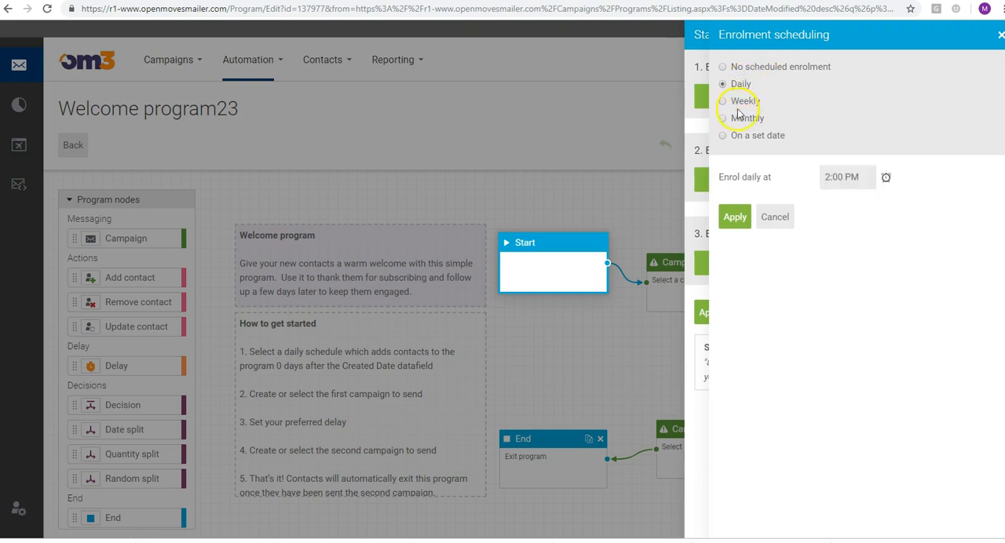
click(775, 214)
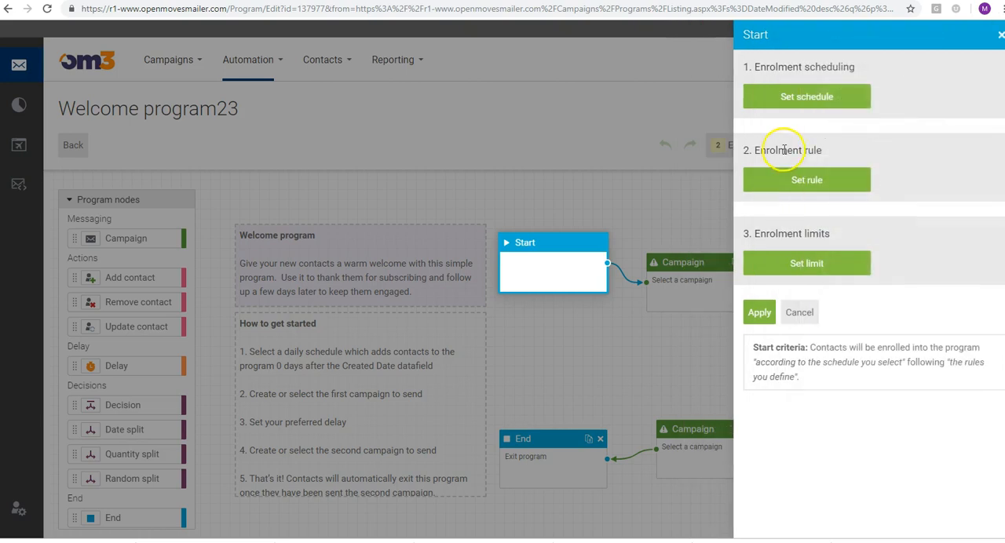
Look at the Start node's enrolment rule options with the trigger source set to Segment, and cancel without applying
click(803, 186)
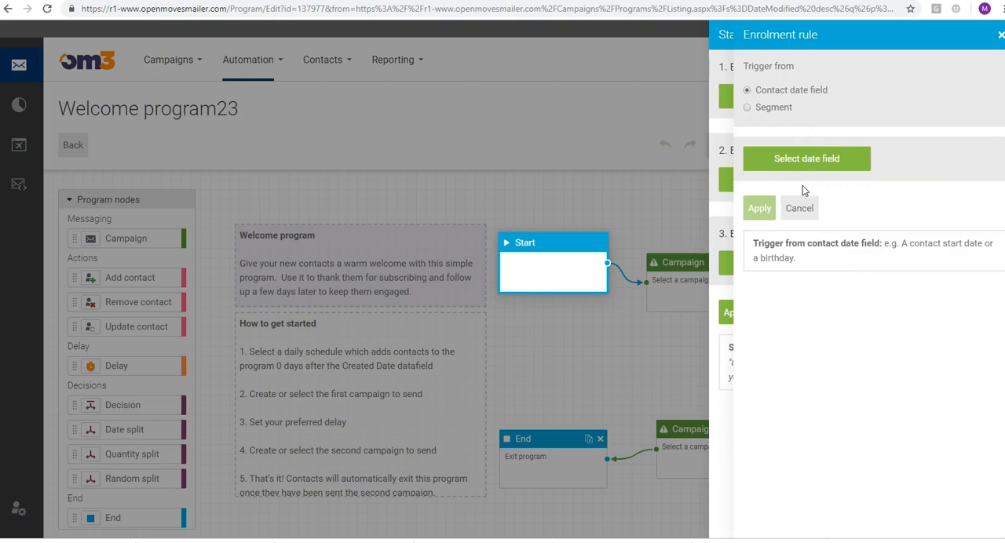
click(778, 113)
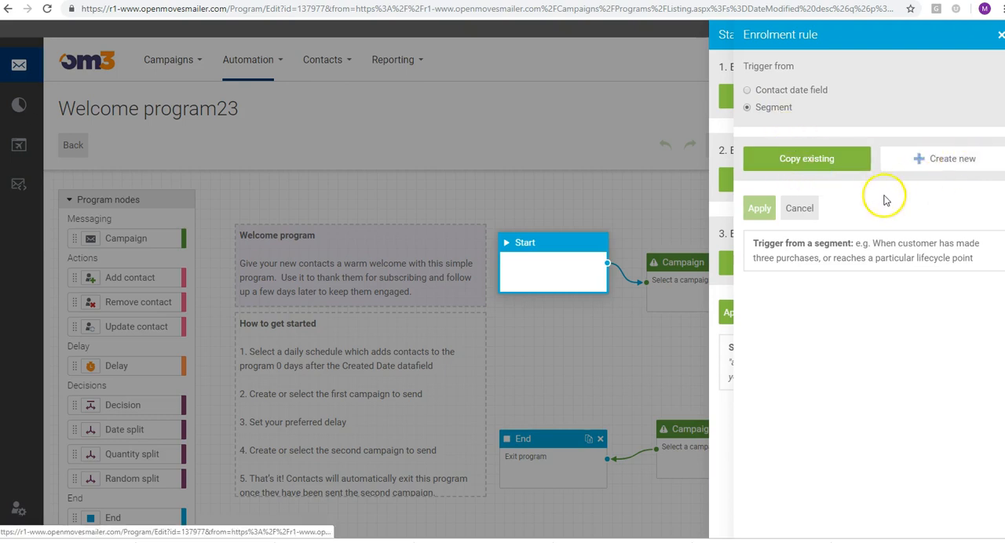
click(800, 208)
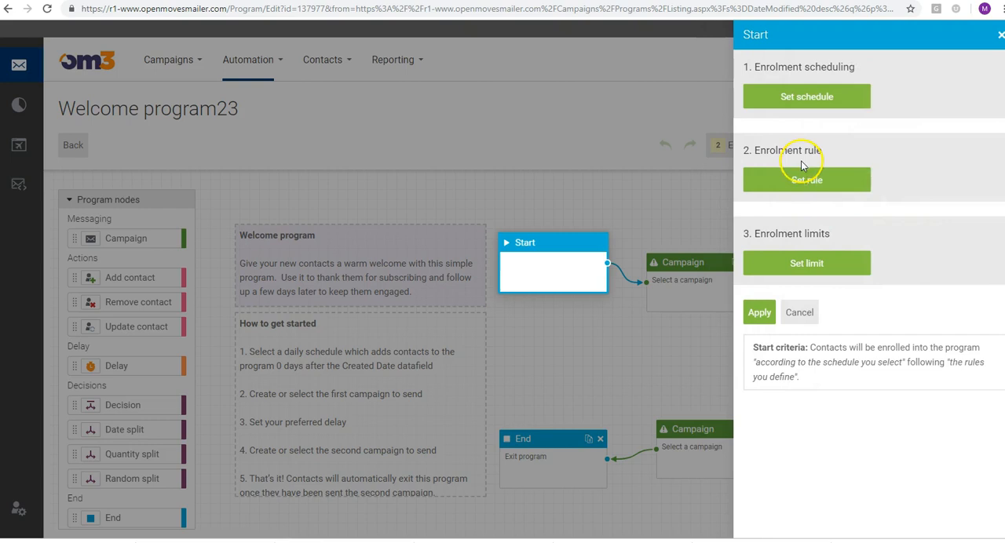
Look at the Start node's enrolment limits, including the re-enrolment option with a day interval, and close the node's settings without applying
click(797, 264)
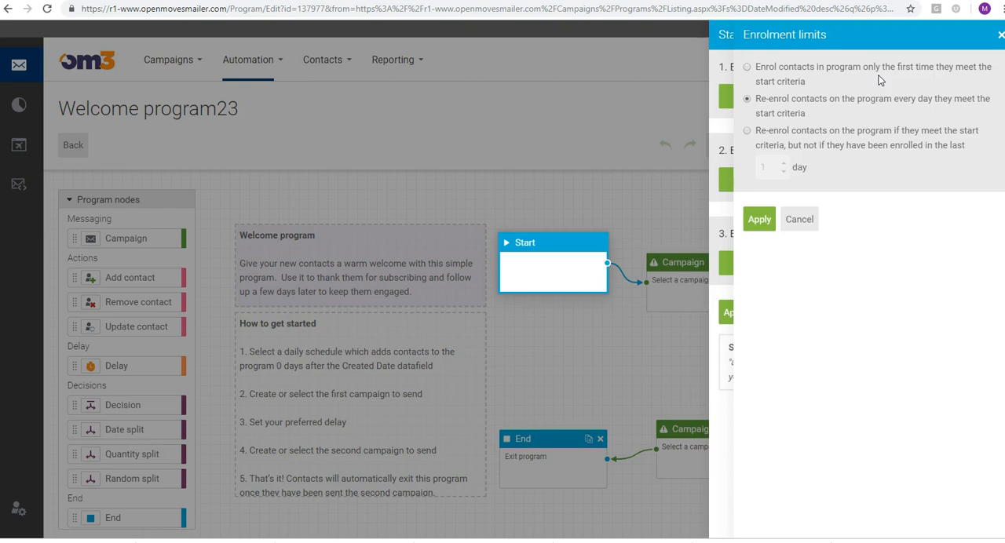
click(761, 135)
click(769, 164)
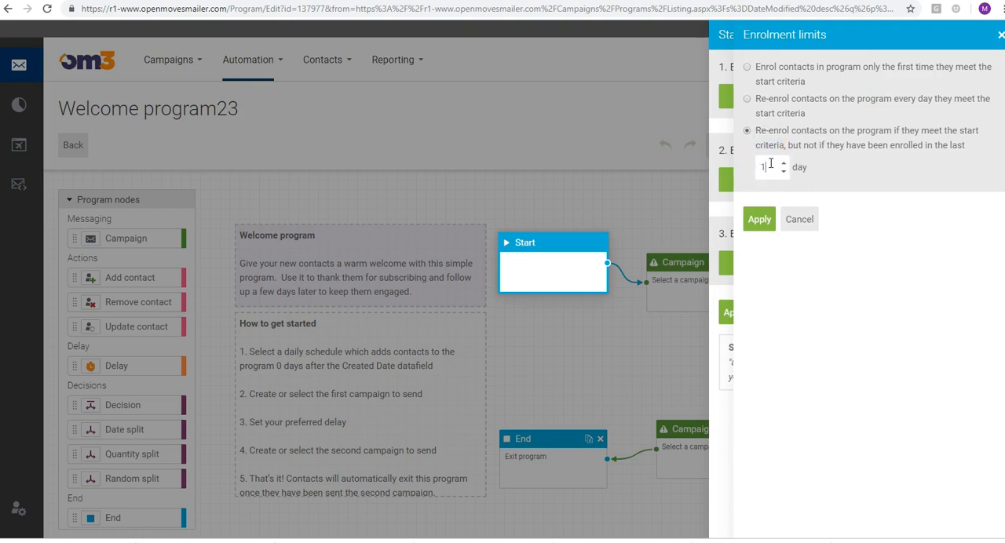
click(799, 220)
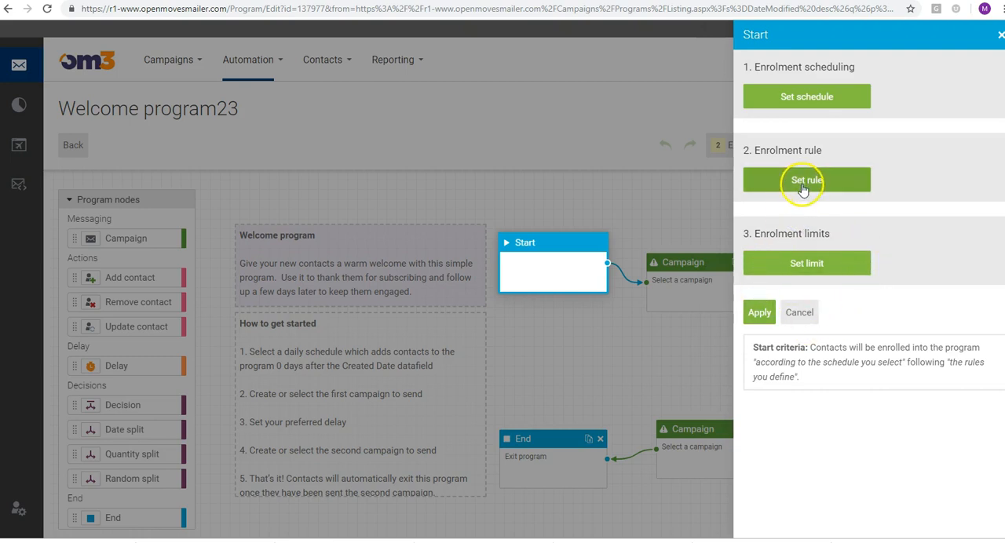
click(791, 313)
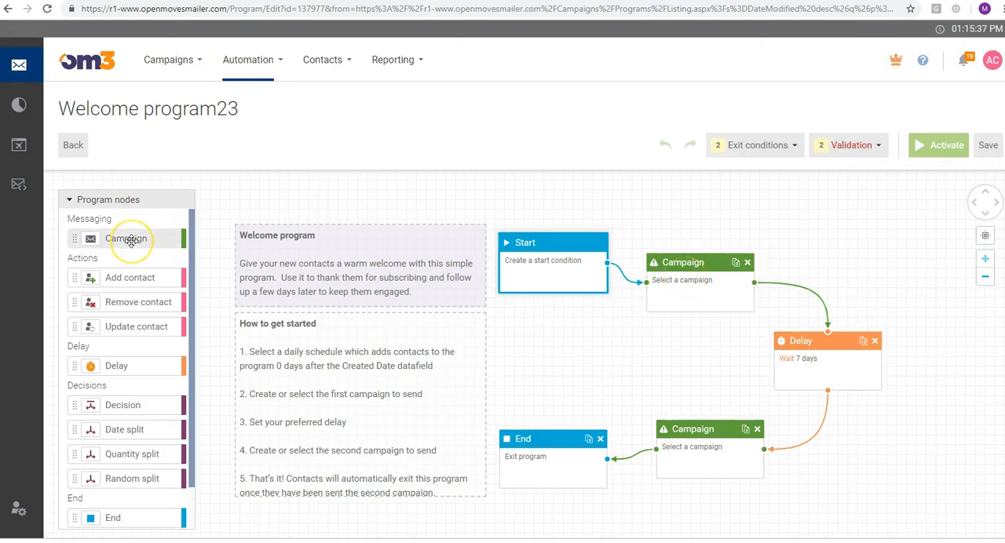
Browse the triggered campaigns selectable for the first Campaign node, and leave its settings without choosing one
click(677, 283)
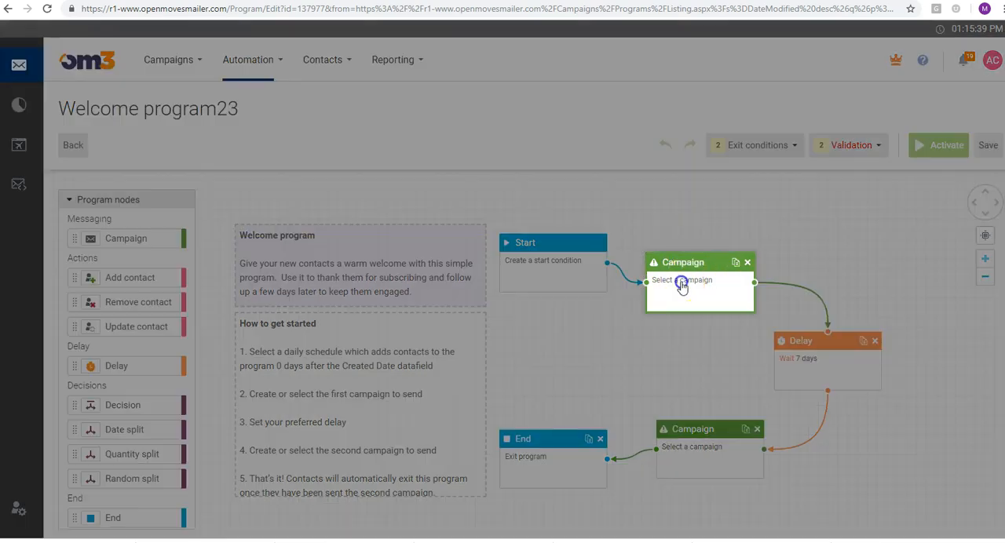
click(808, 72)
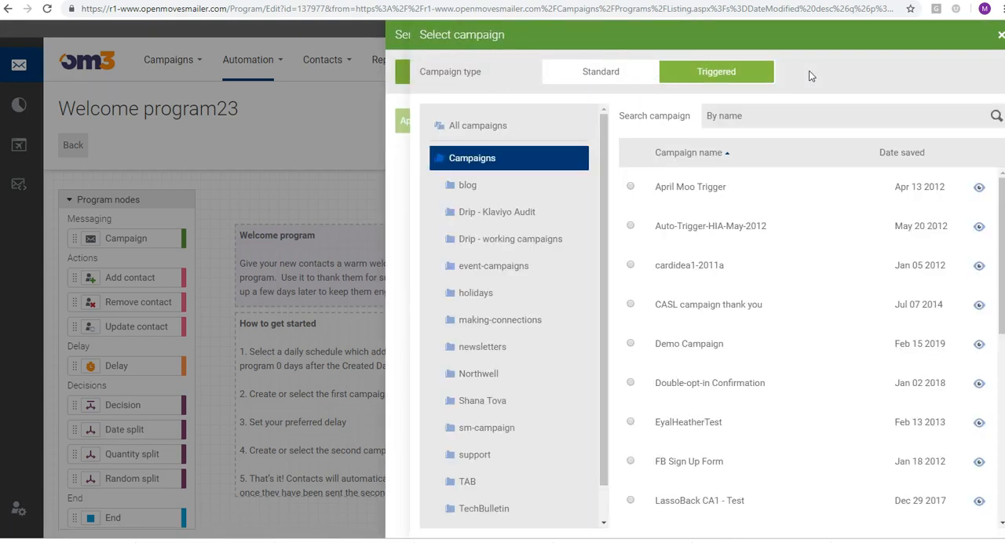
click(748, 70)
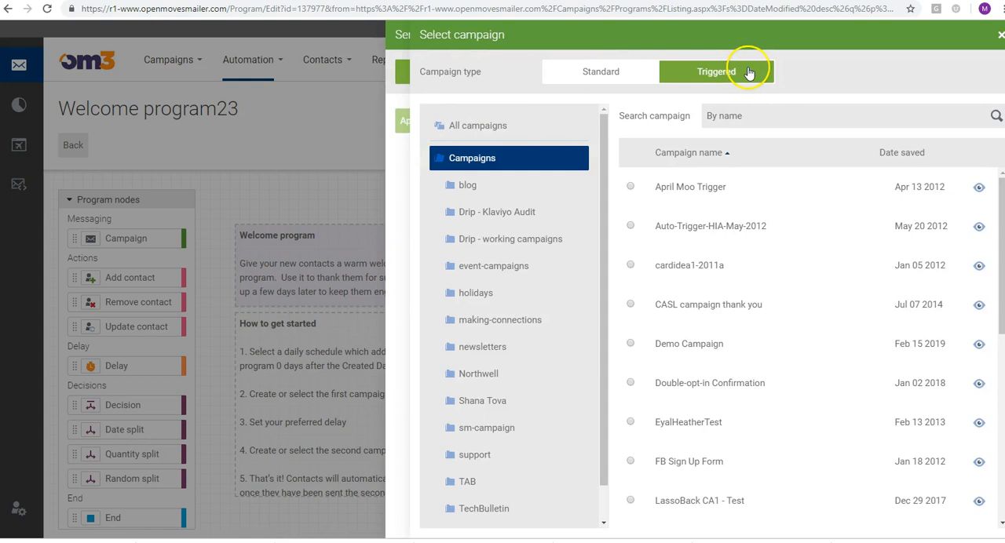
click(1000, 35)
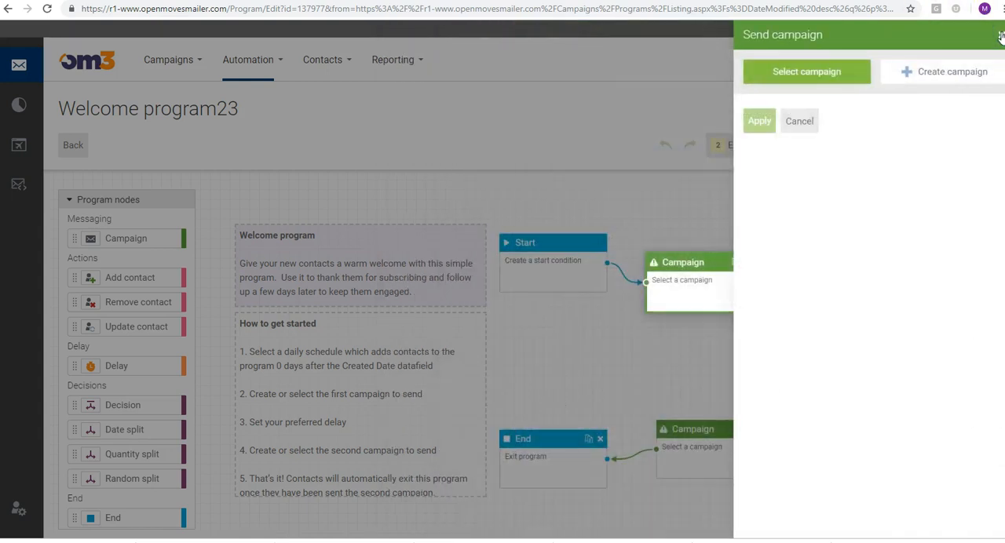
click(930, 75)
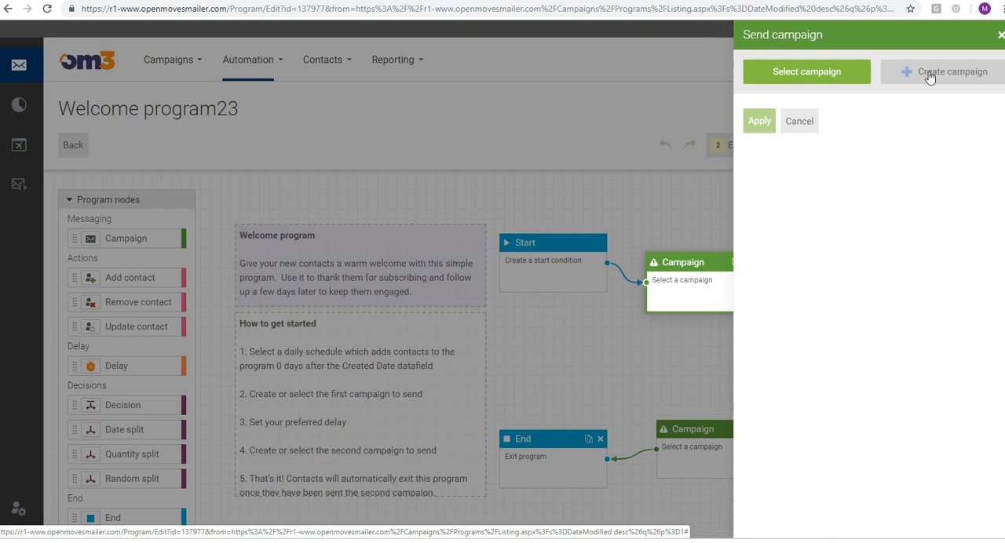
click(800, 121)
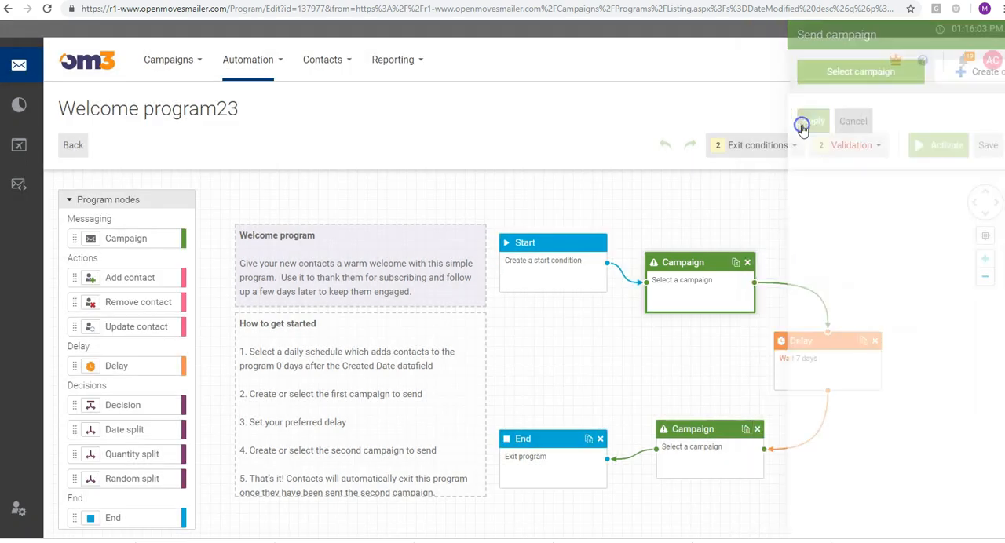
Look at the delay types in the Delay node's settings, cancel, and view the remaining program node types
click(812, 363)
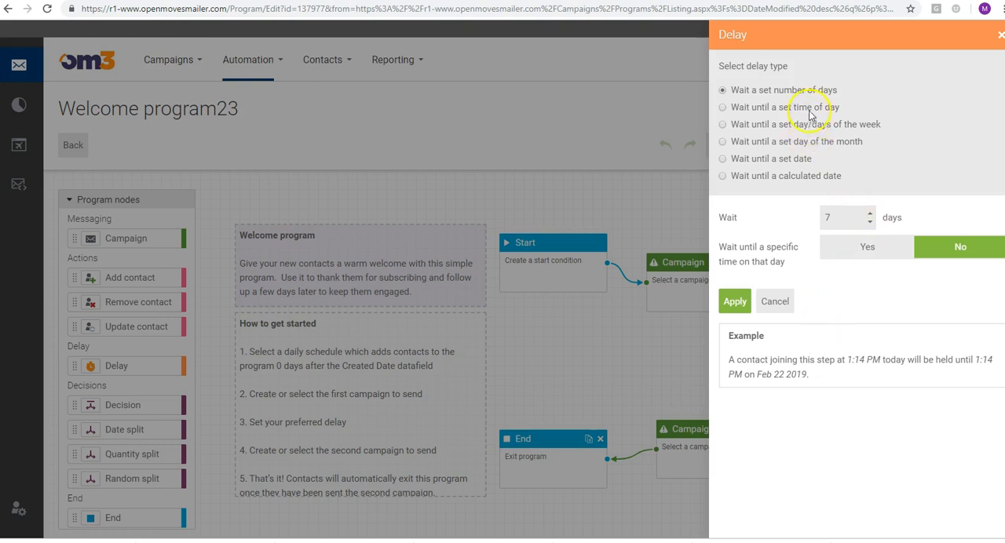
click(774, 302)
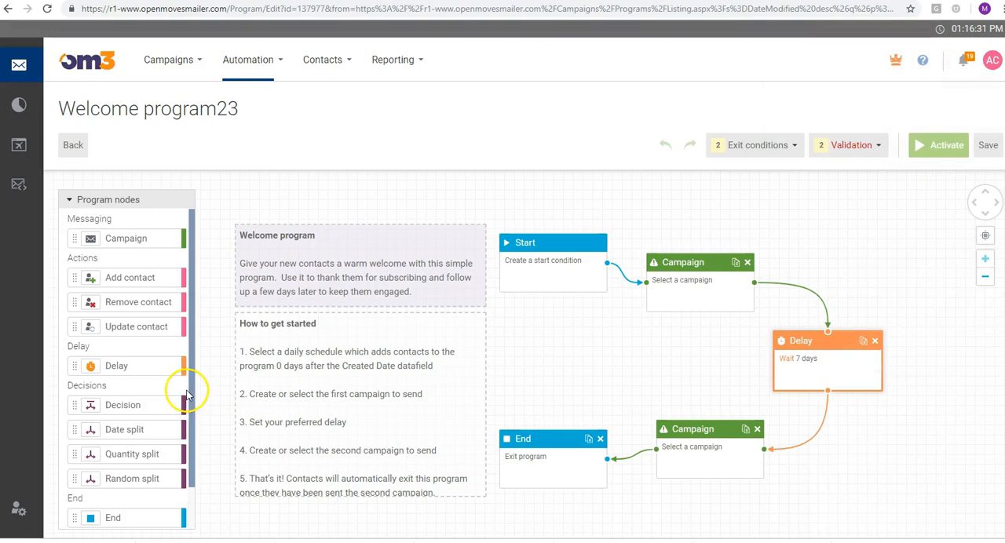
drag(191, 366, 191, 408)
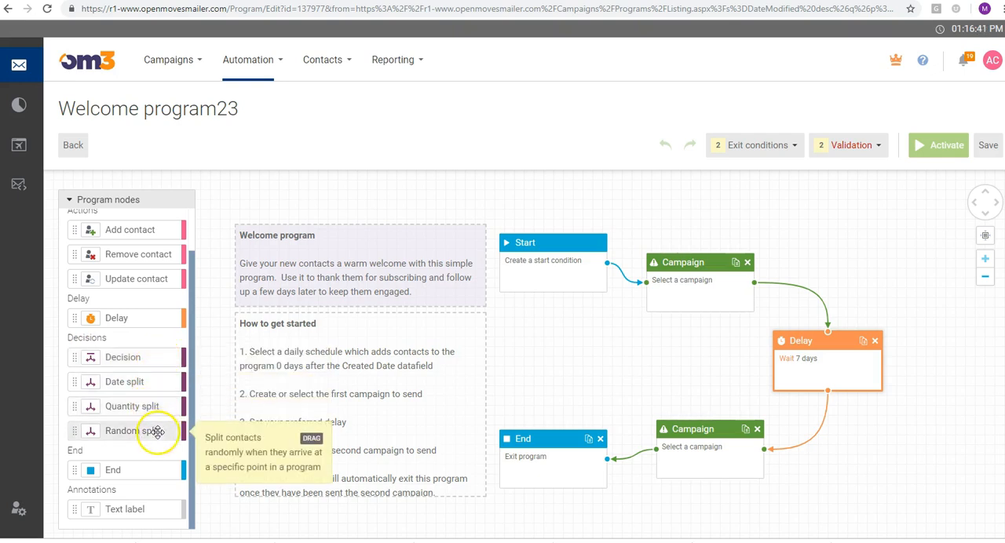
Delete the connector between the second Campaign node and the End node, and move the End node higher on the canvas
drag(881, 441, 888, 395)
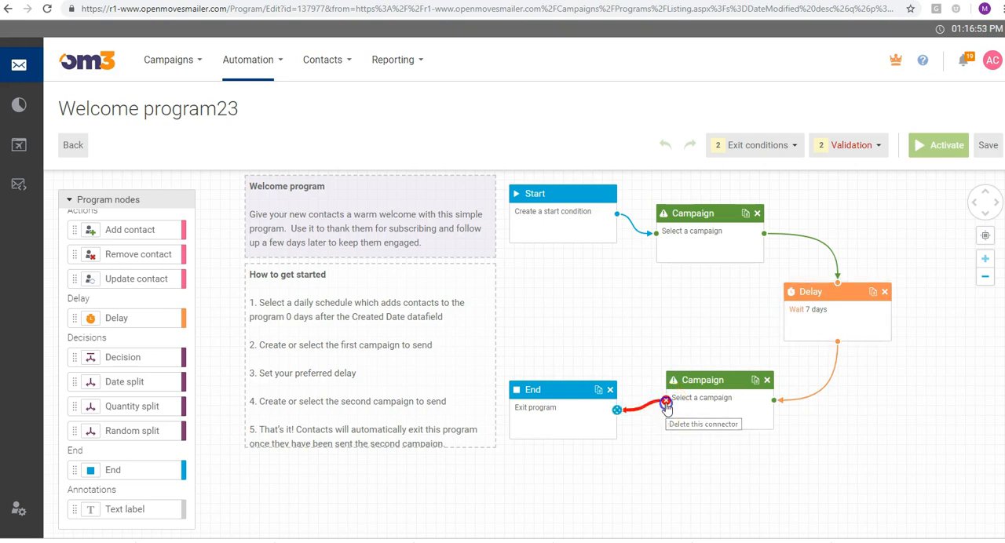
click(666, 402)
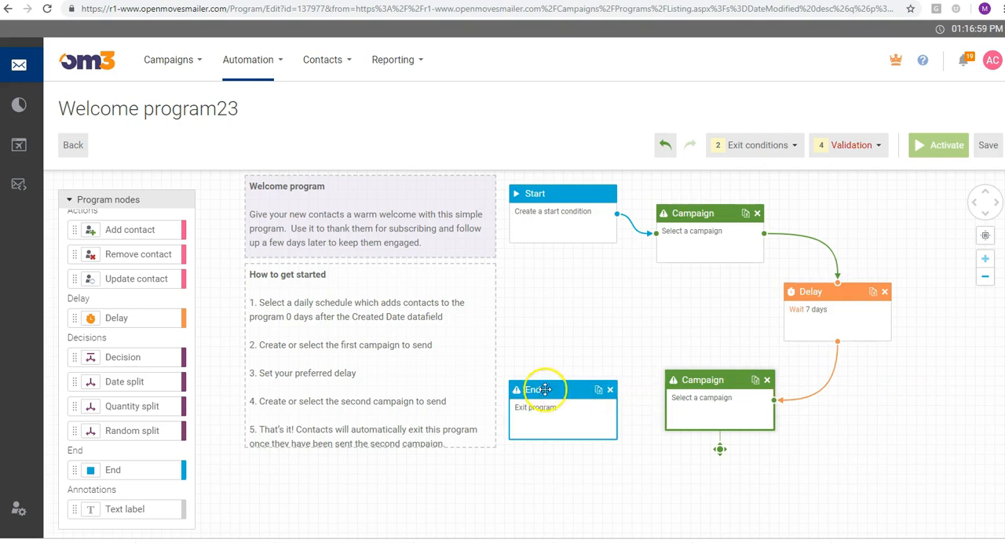
drag(546, 392, 545, 321)
drag(583, 456, 527, 352)
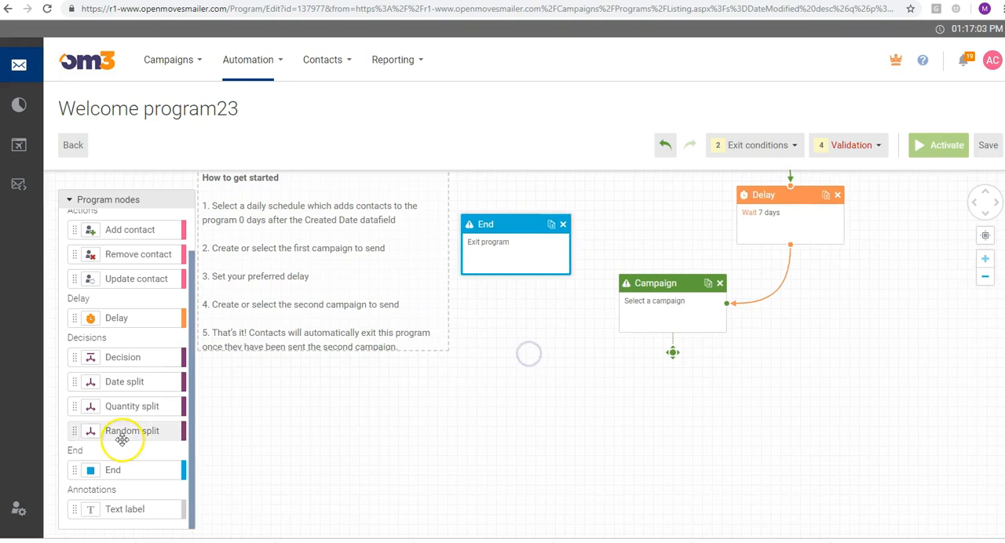
Place a Decision node under the second Campaign node to view its condition options, and delete the node
drag(90, 382, 640, 397)
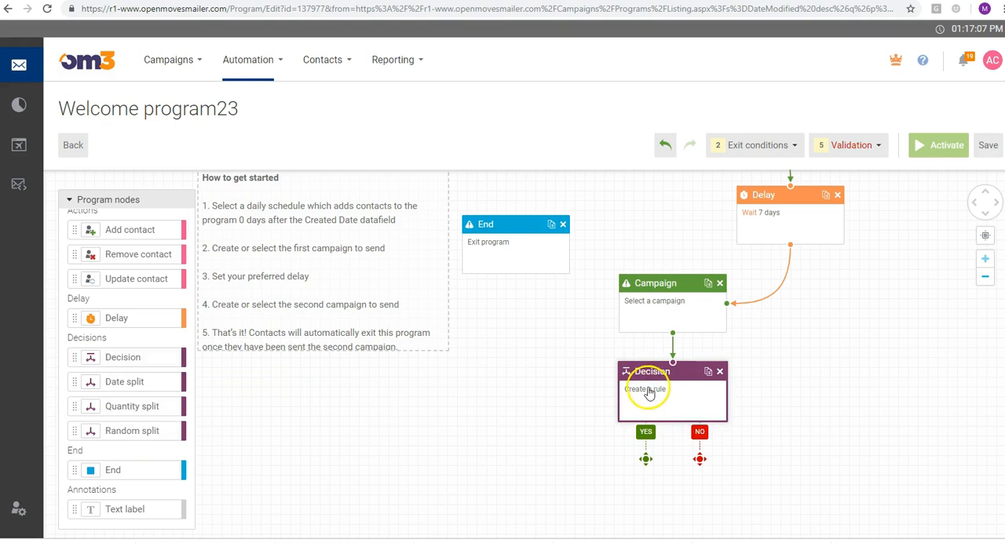
click(644, 390)
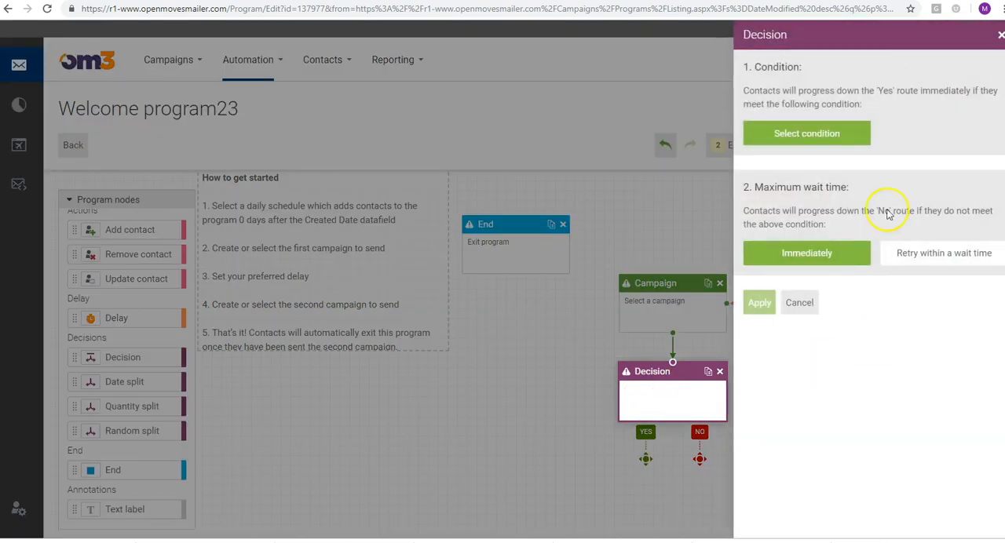
click(832, 135)
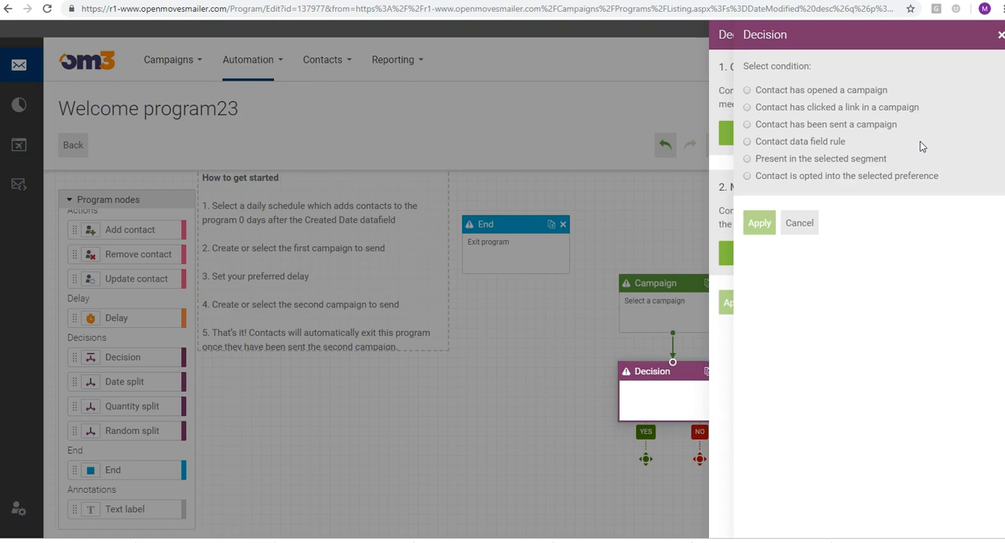
click(799, 223)
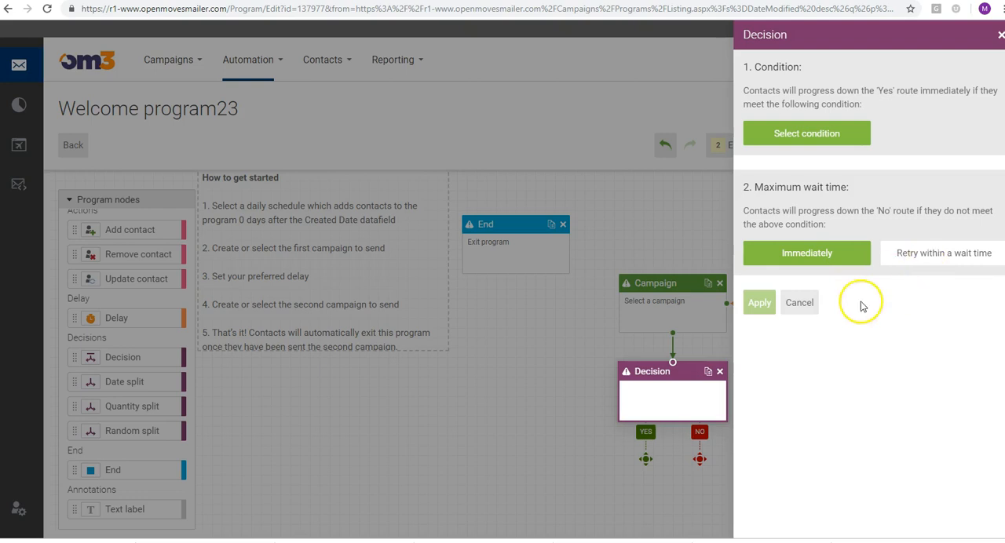
click(803, 306)
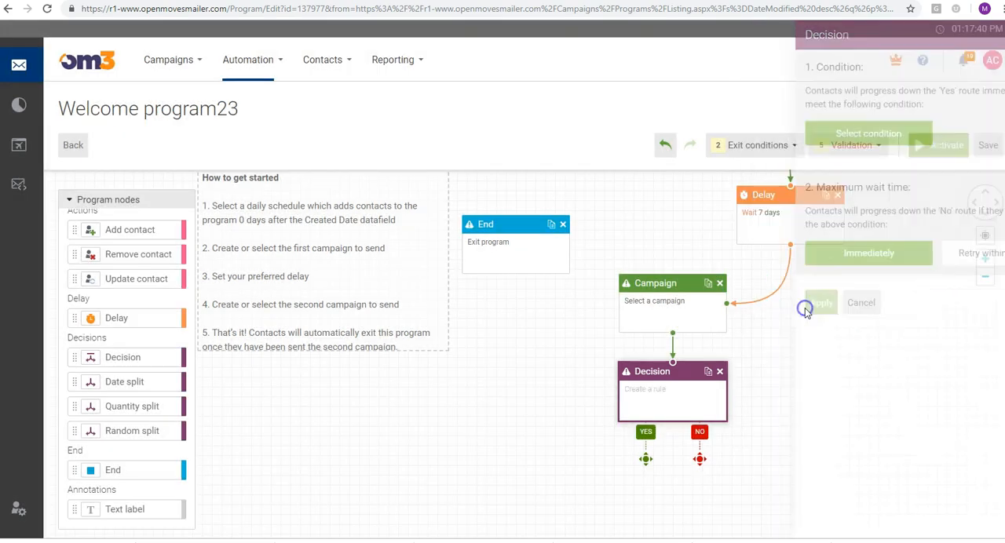
click(720, 371)
Place a Date split node under the second Campaign node to view its date and time settings, and delete the node
drag(123, 381, 668, 384)
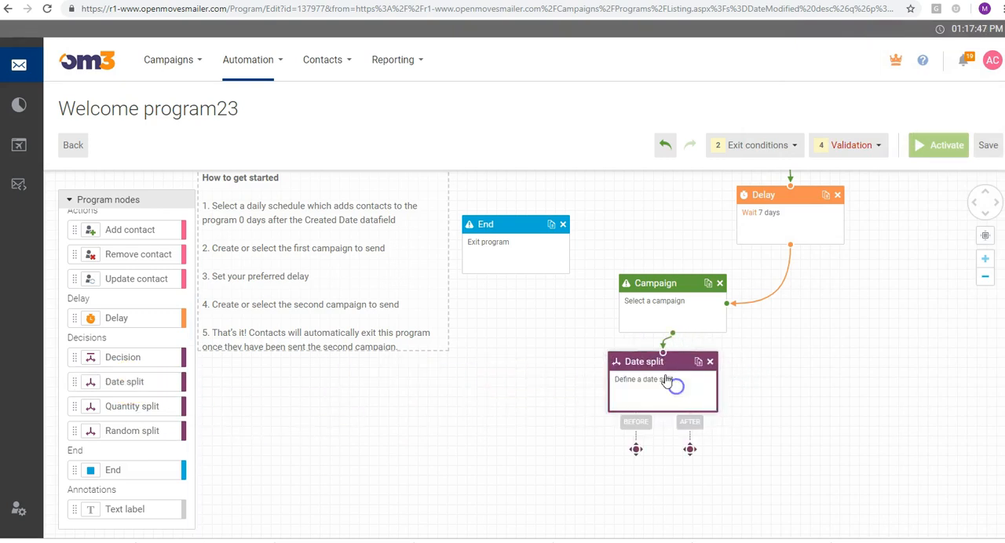
click(644, 383)
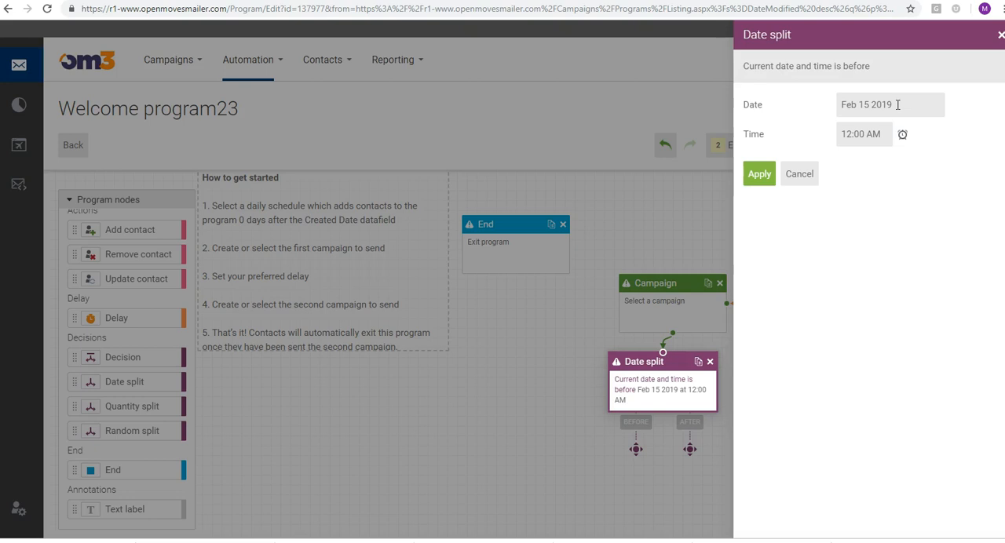
click(799, 173)
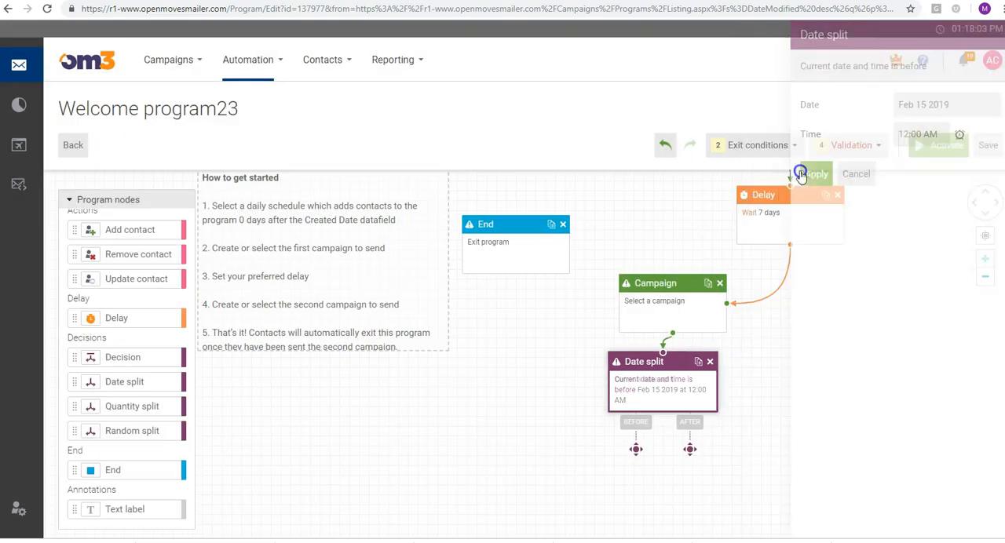
click(795, 351)
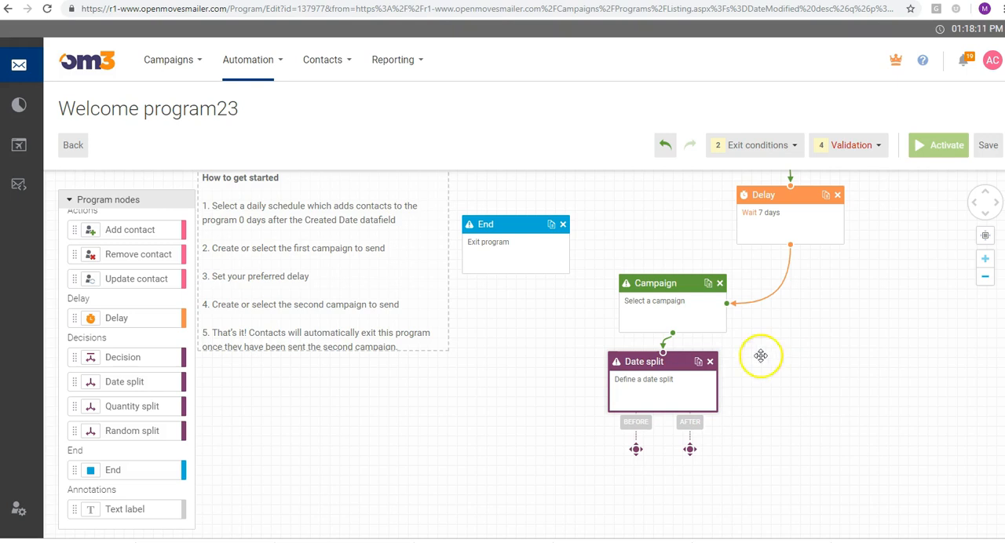
click(710, 362)
Place a Quantity split node under the second Campaign node to view its number-of-contacts setting, and delete the node
drag(89, 405, 639, 388)
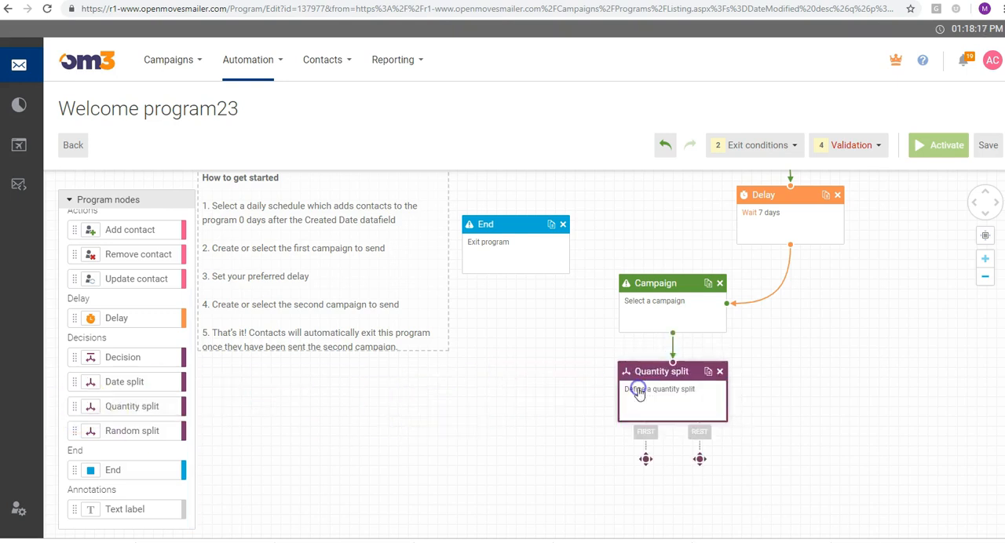
click(649, 391)
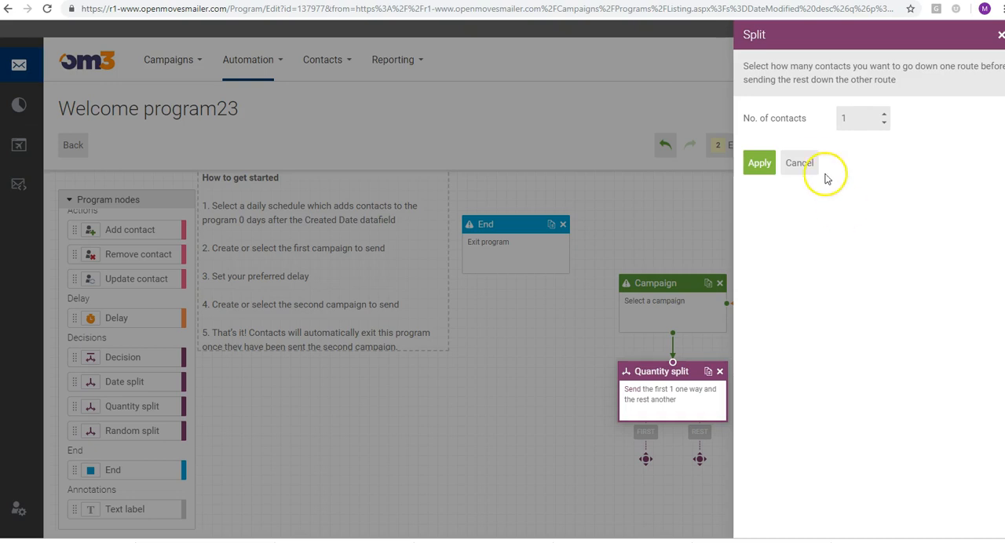
click(800, 164)
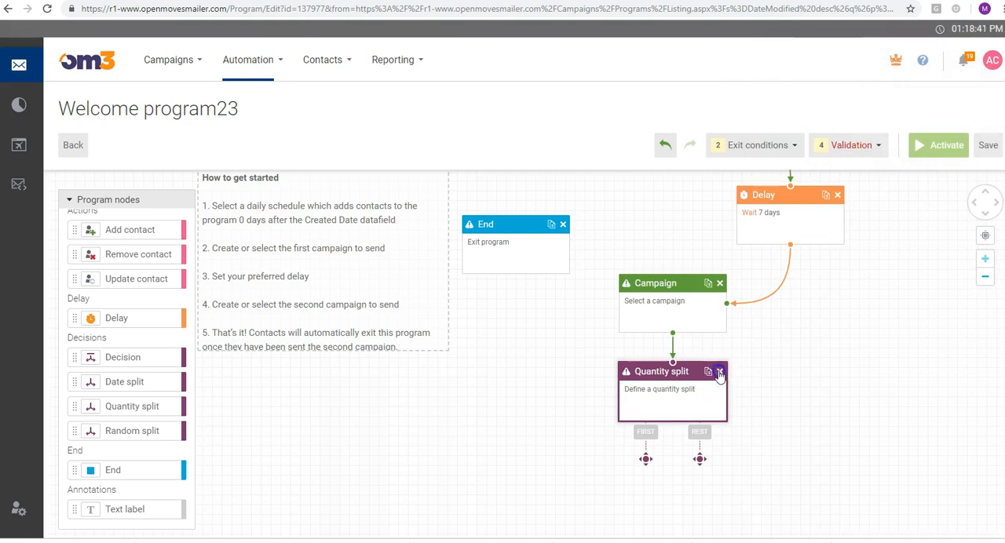
click(719, 372)
Place a Random split node under the second Campaign node to view its branch percentage settings, and delete the node
drag(136, 439, 672, 355)
click(627, 384)
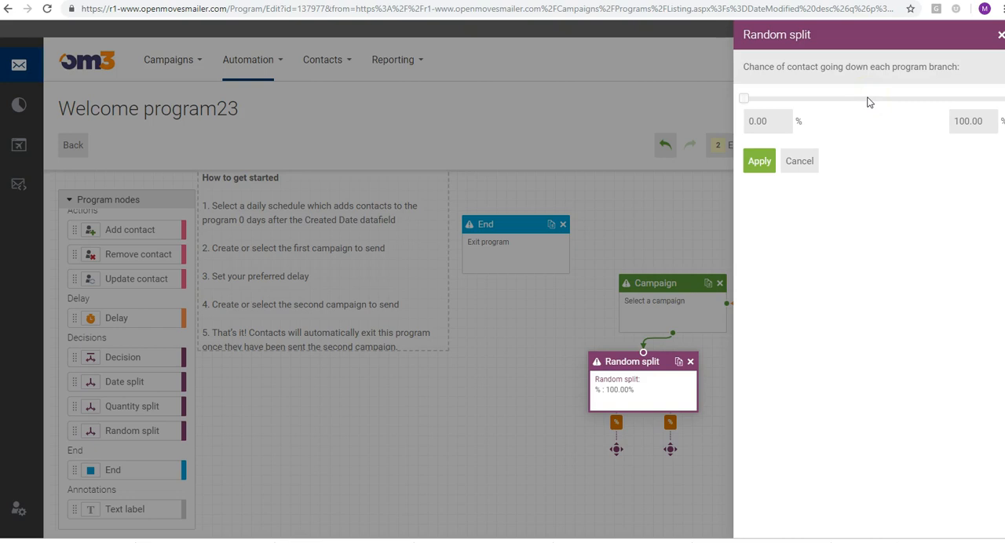
click(799, 161)
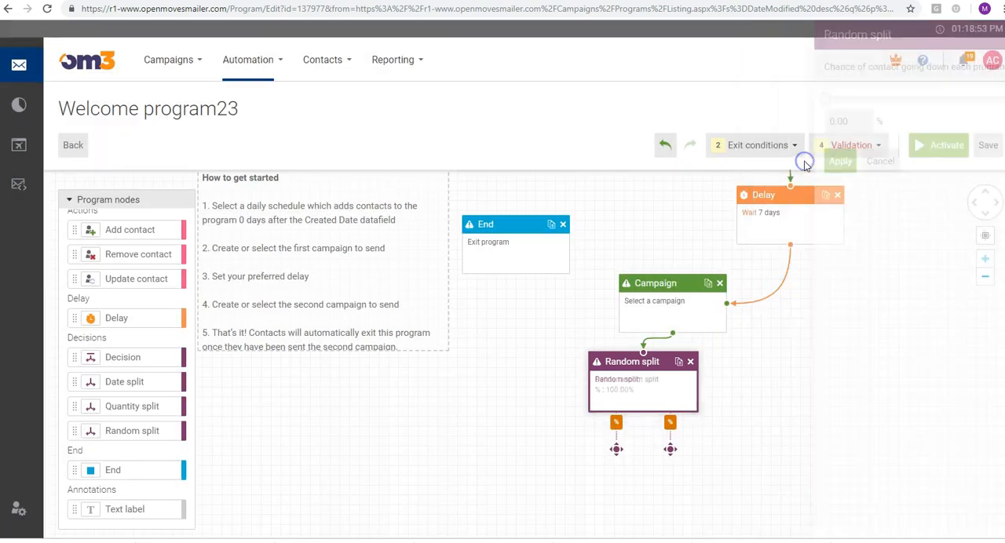
click(692, 363)
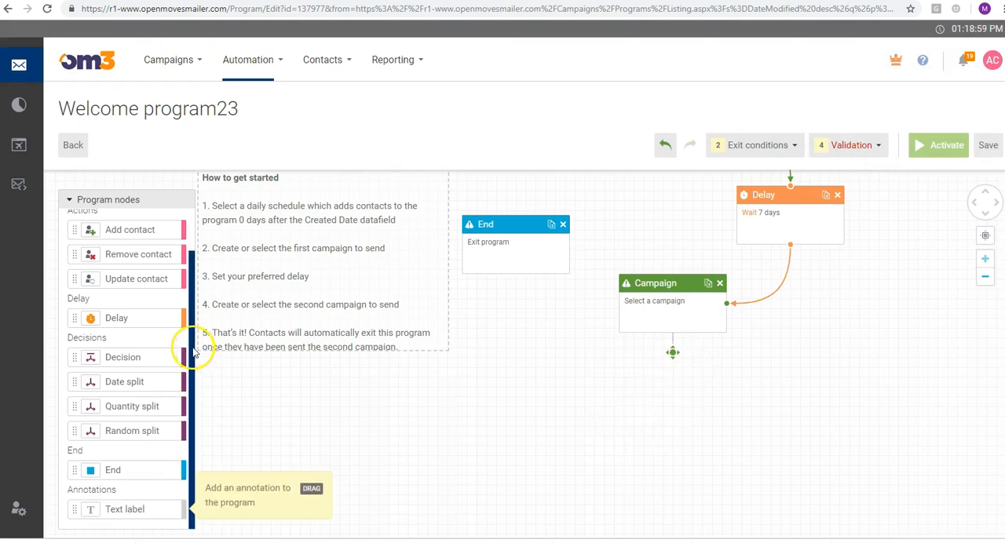
Place an Add contact node under the second Campaign node, view its address book and program options, and cancel the settings
scroll(187, 318, up, 2)
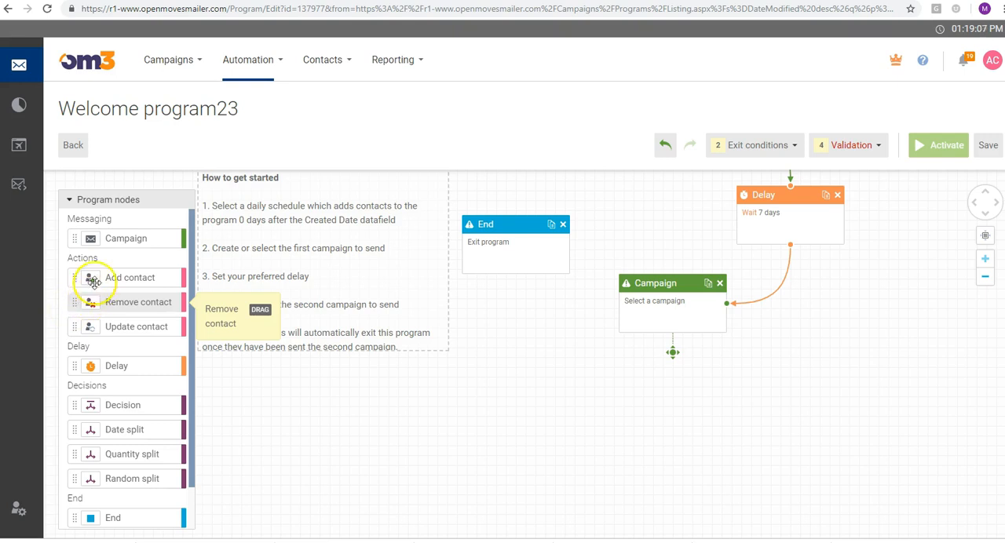
drag(91, 277, 621, 391)
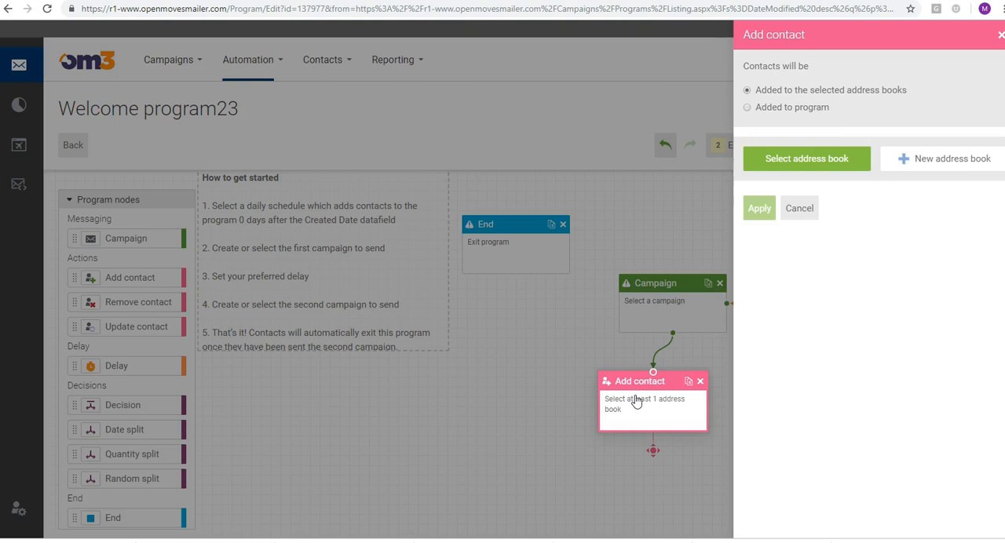
click(804, 208)
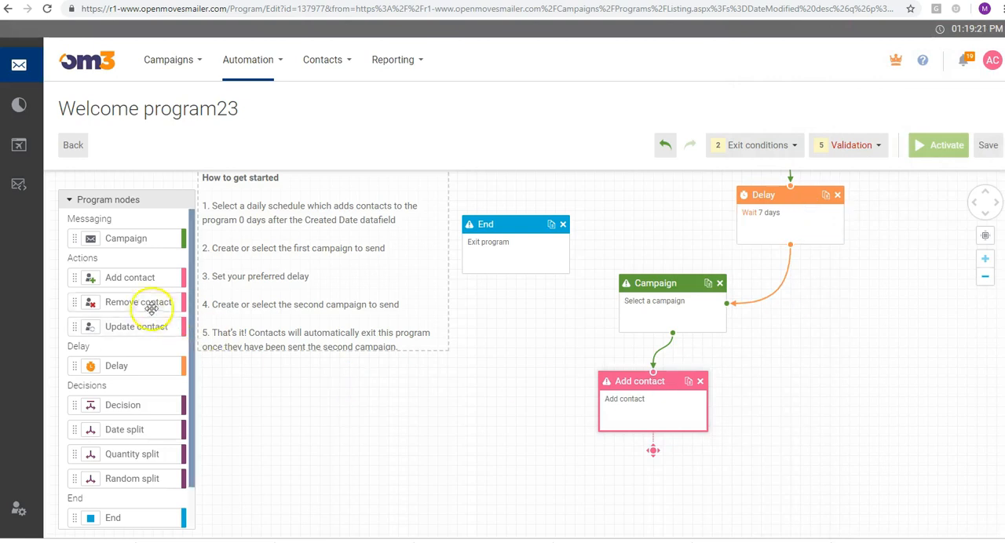
Place a Remove contact node under the Add contact node, view its removal options, and close them without applying anything
drag(240, 325, 669, 476)
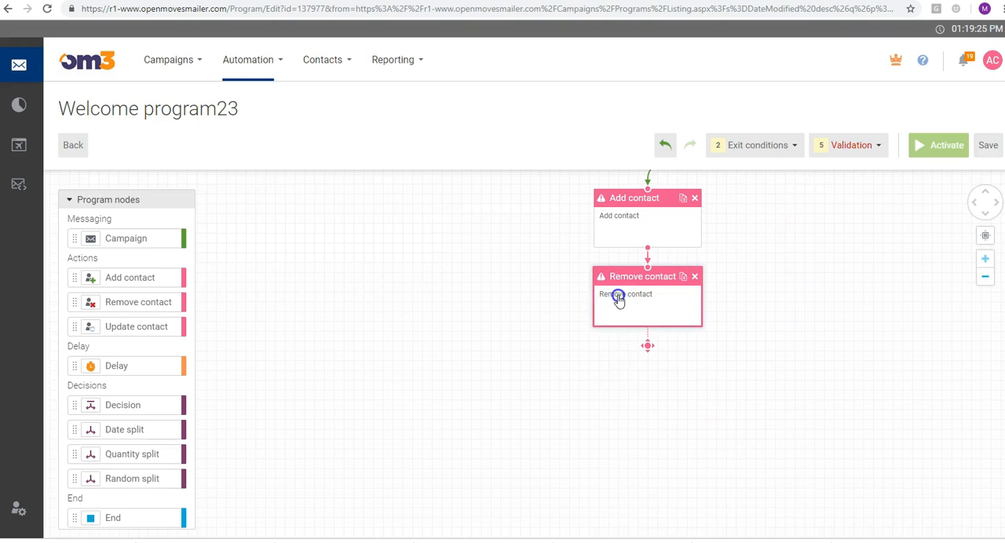
click(619, 299)
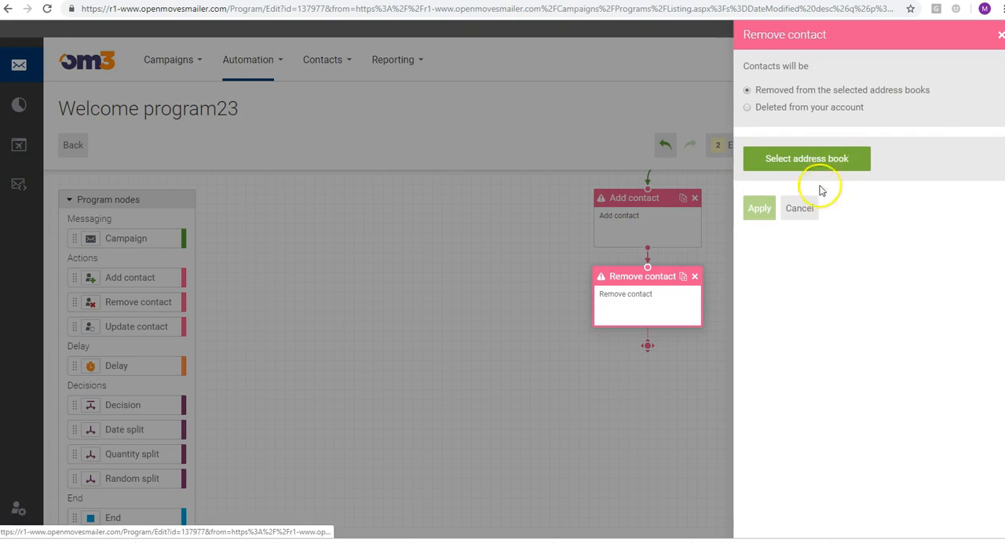
click(800, 210)
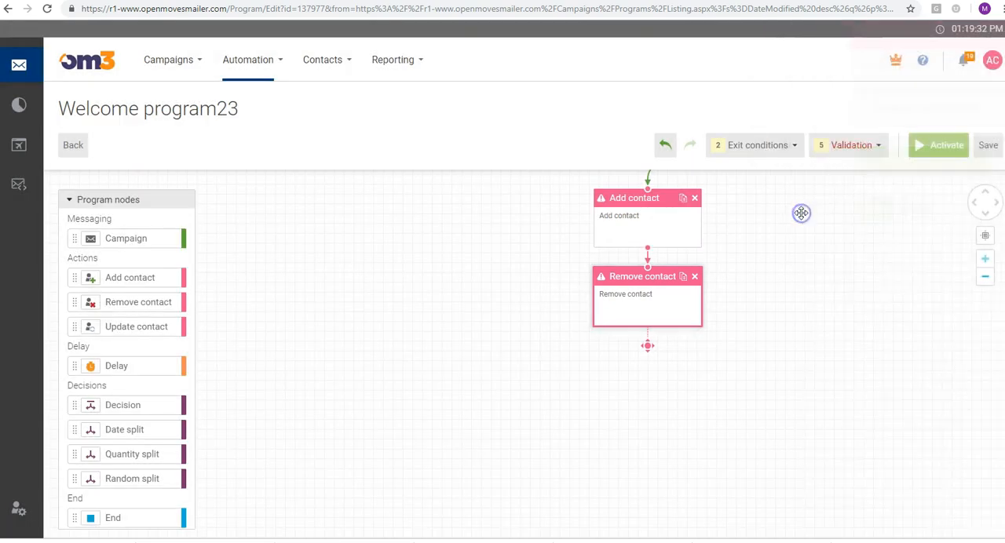
Place an Update contact node under the Remove contact node, view its data field and preference options, and cancel the settings
drag(123, 326, 637, 386)
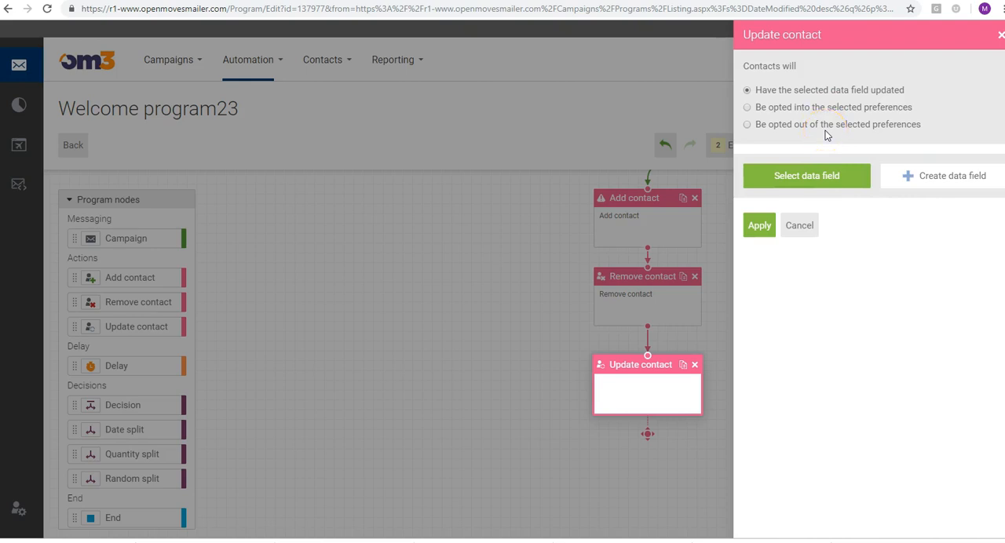
click(799, 226)
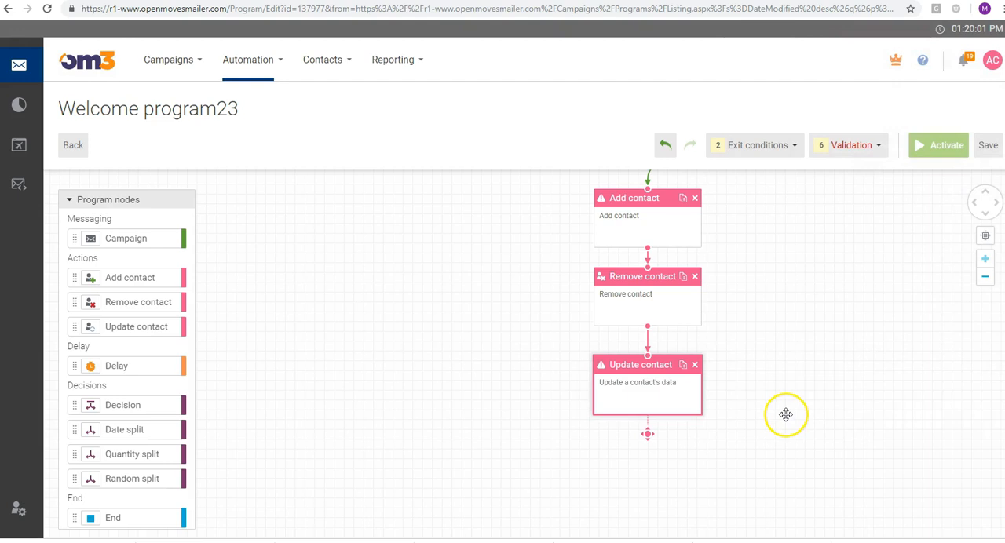
Move the unconnected End node below the Update contact node so that it links as the last node of the program
mouse_move(190, 356)
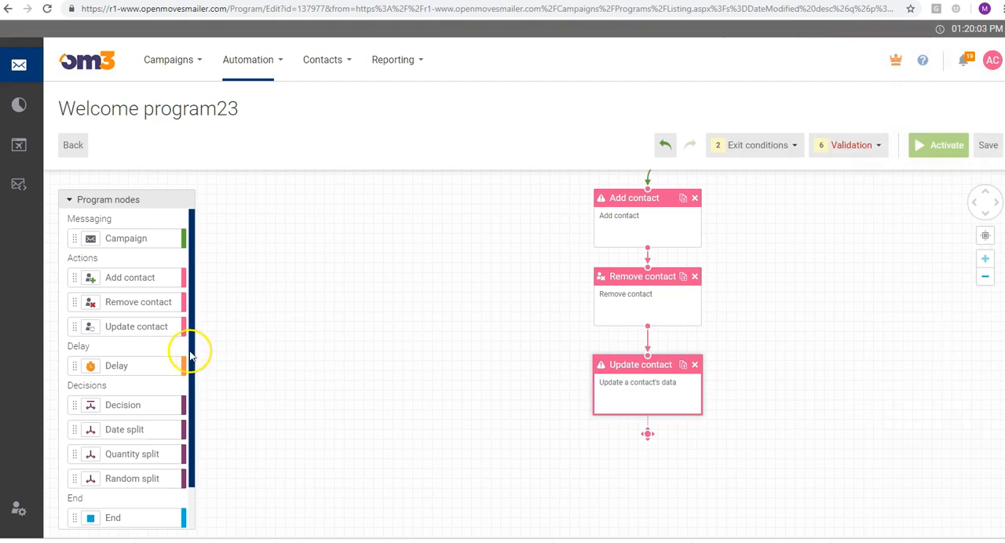
drag(190, 356, 193, 417)
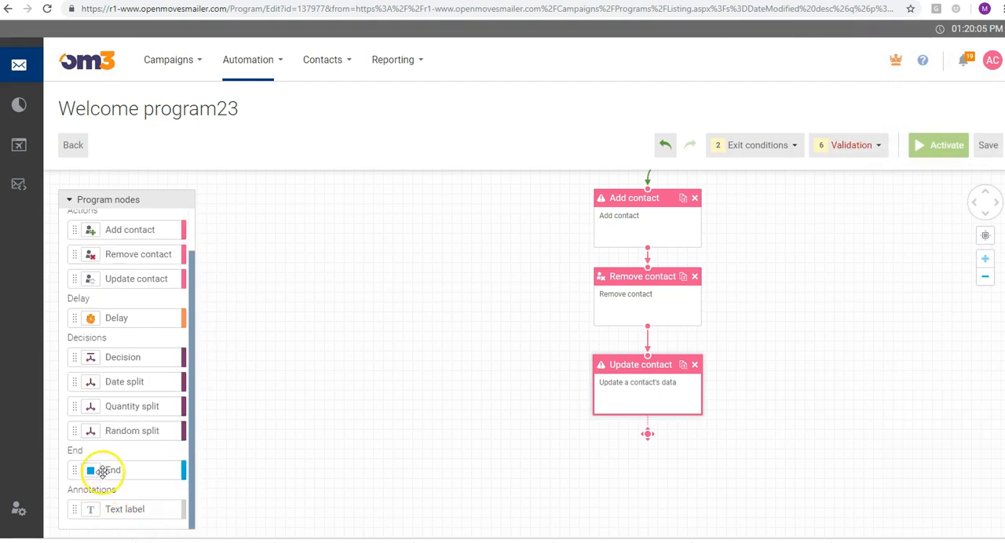
drag(464, 259, 458, 424)
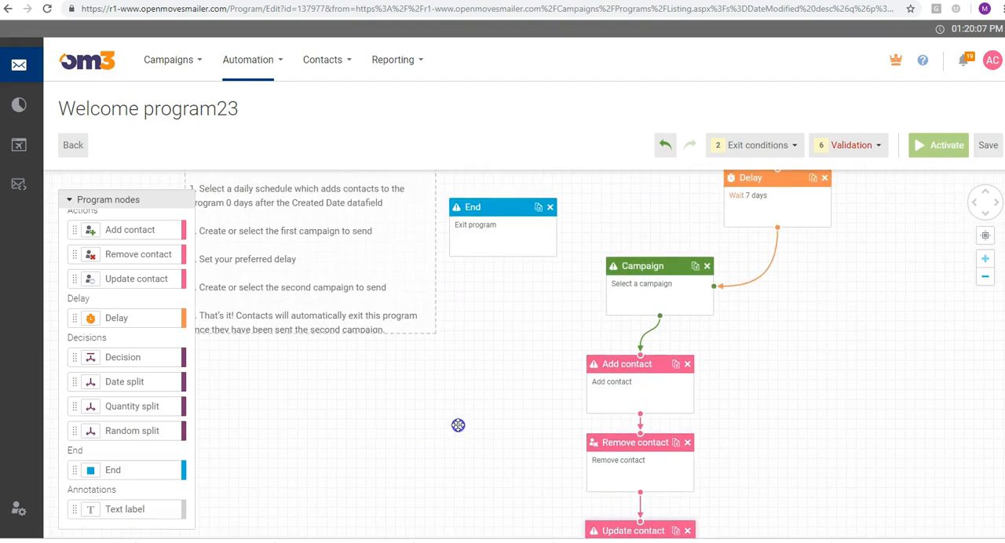
drag(487, 206, 630, 300)
click(450, 342)
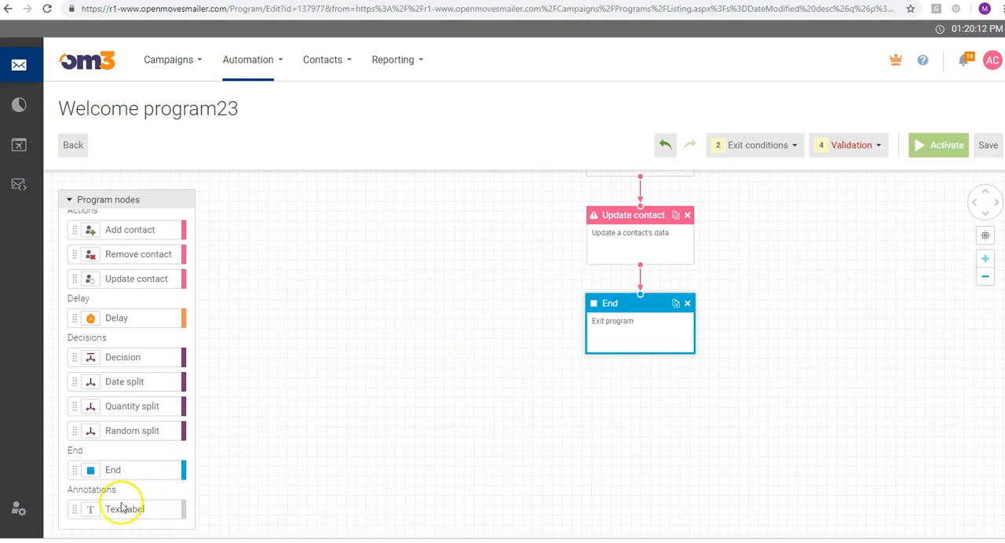
Examine the program's exit conditions and its list of validation errors
mouse_move(460, 182)
mouse_down()
mouse_move(448, 240)
mouse_move(443, 518)
mouse_up()
mouse_move(462, 250)
mouse_down()
mouse_move(623, 300)
mouse_move(623, 410)
mouse_up()
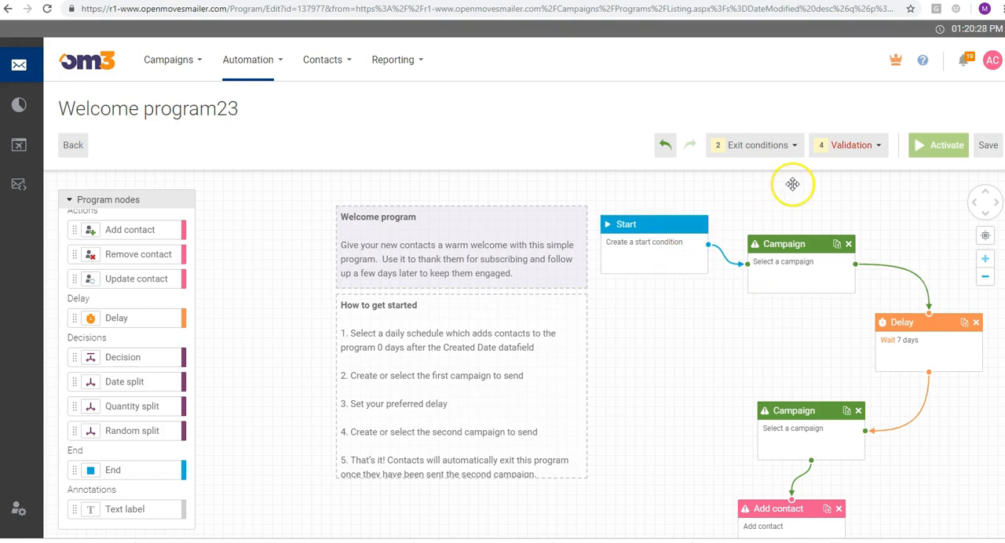
click(783, 141)
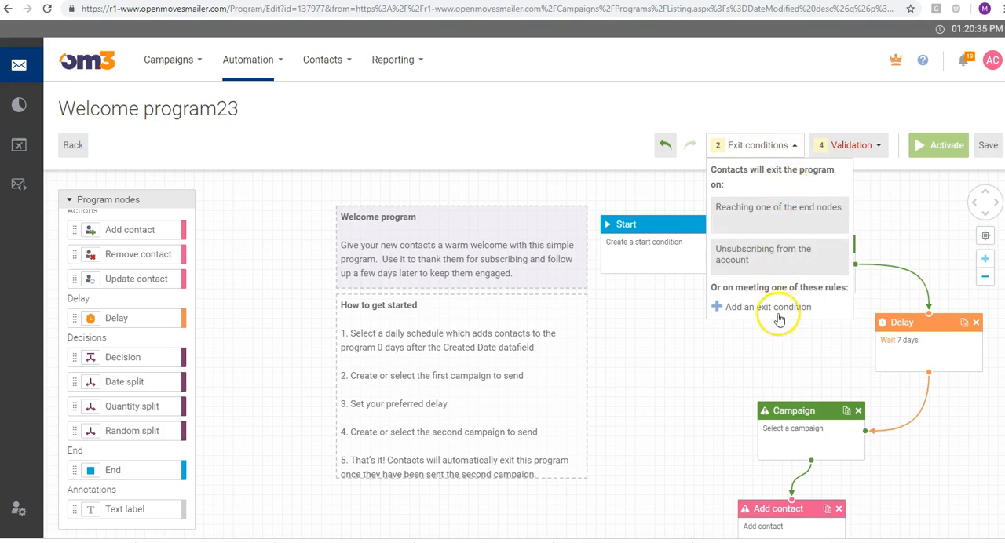
click(848, 149)
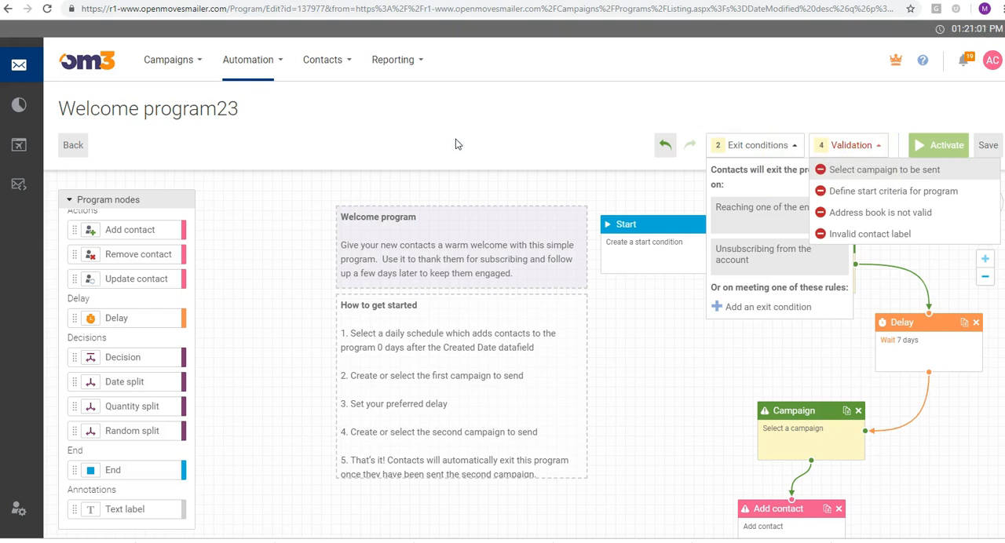
Leave the program builder and open the My programs list
click(271, 58)
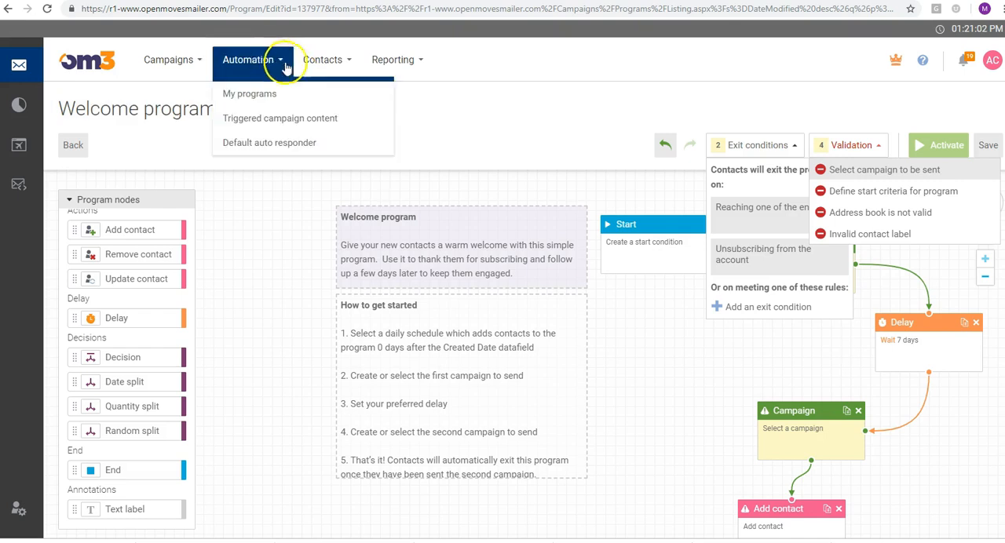
click(258, 96)
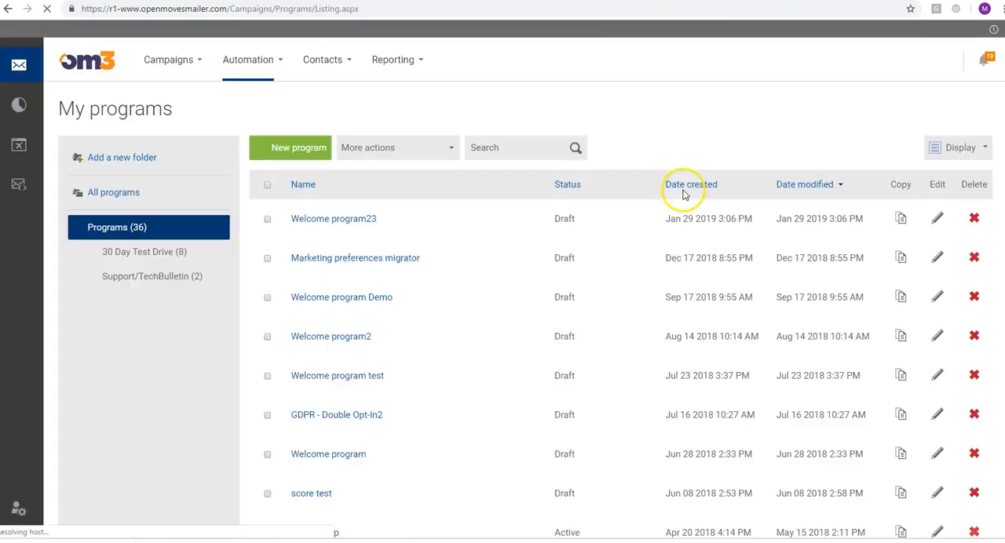